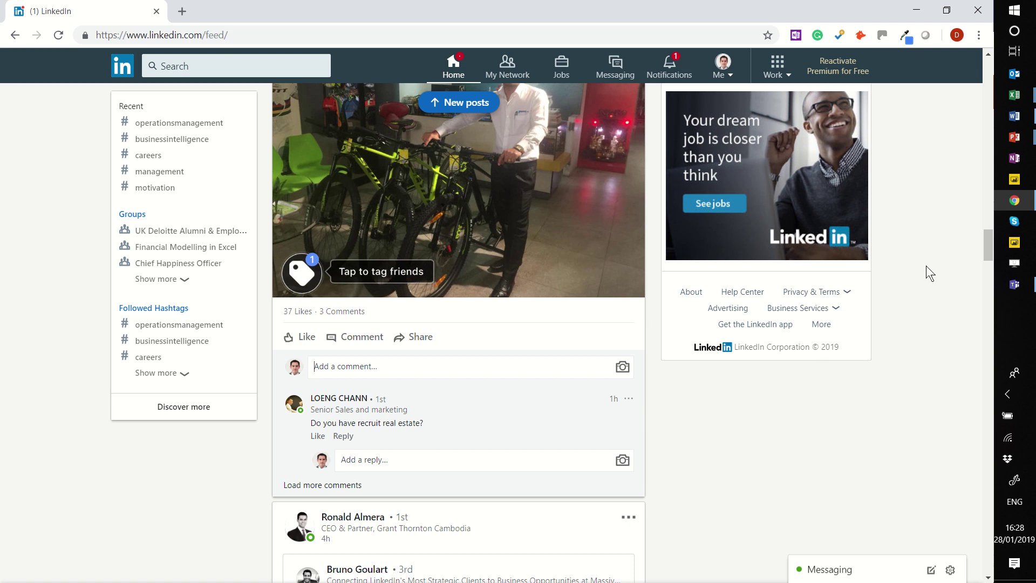
- Leave the LinkedIn feed and bring up the Excel comments.xlsx workbook
{"action": "mouse_move", "coordinate": [987, 246]}
{"action": "left_mouse_down"}
{"action": "mouse_move", "coordinate": [985, 237]}
{"action": "mouse_move", "coordinate": [976, 249]}
{"action": "left_mouse_up"}
- Read the comments on cells F13 and H18 in Excel comments.xlsx
{"action": "key", "text": "alt+Tab"}
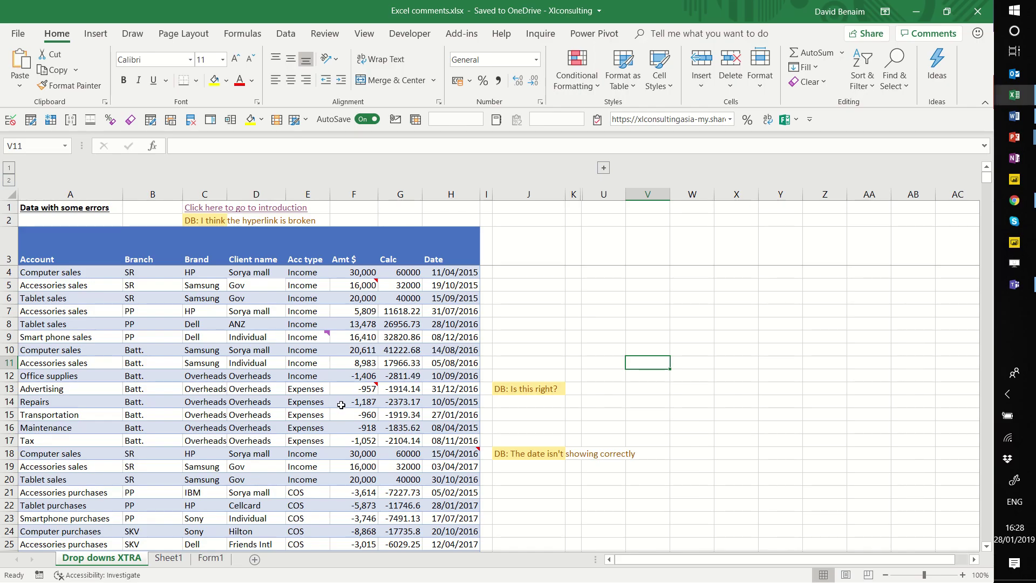
{"action": "mouse_move", "coordinate": [369, 389]}
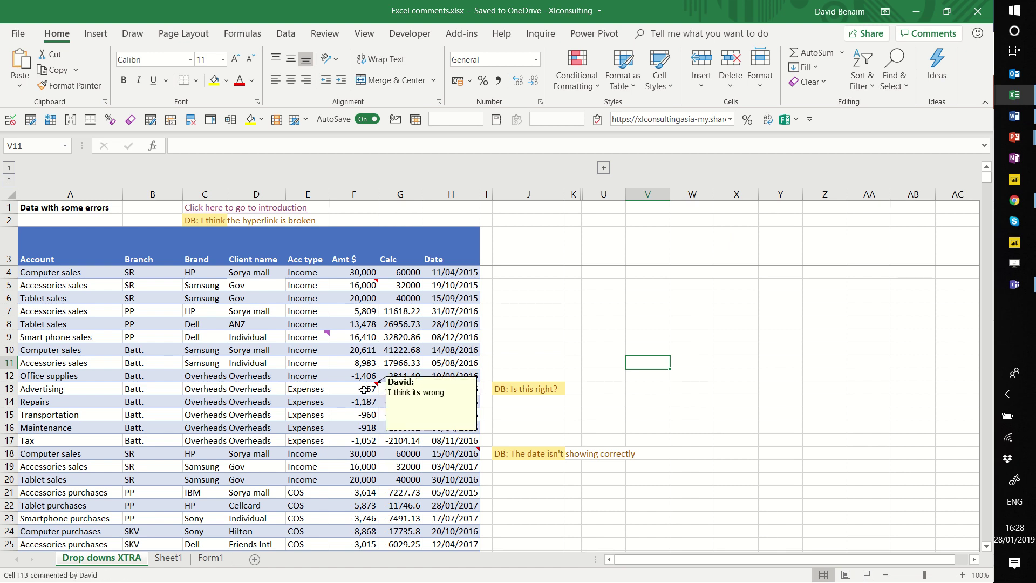
{"action": "left_click", "coordinate": [456, 456]}
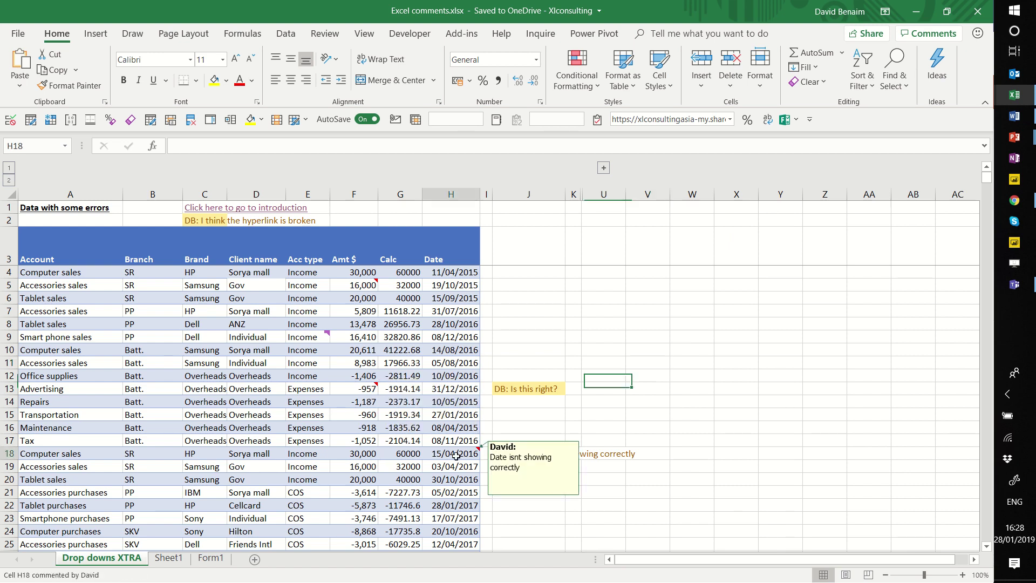
{"action": "left_click", "coordinate": [573, 517]}
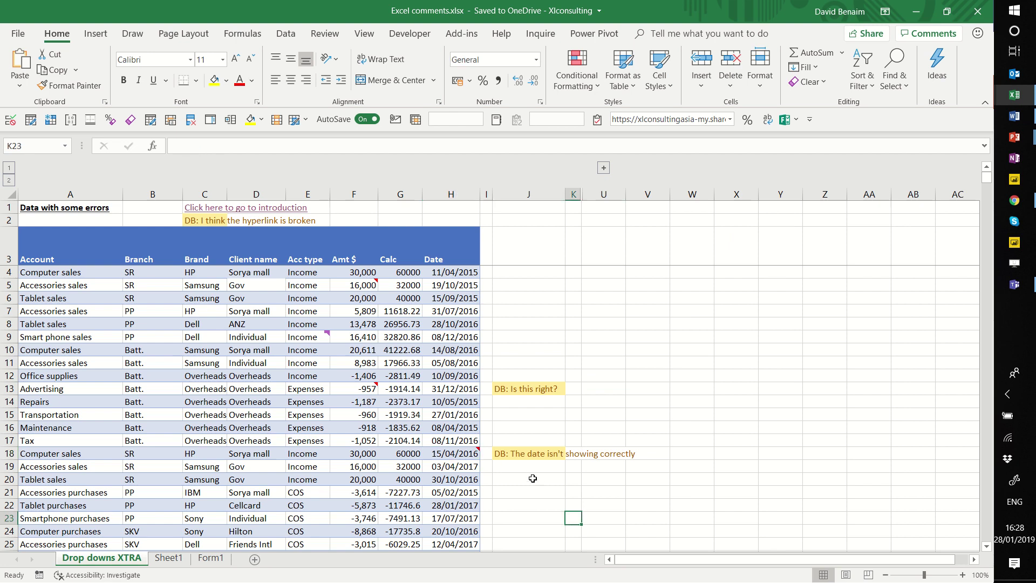
- Check the formula in G85, scroll back up, and return to the LinkedIn feed
{"action": "scroll", "coordinate": [531, 470], "scroll_direction": "down", "scroll_amount": 20}
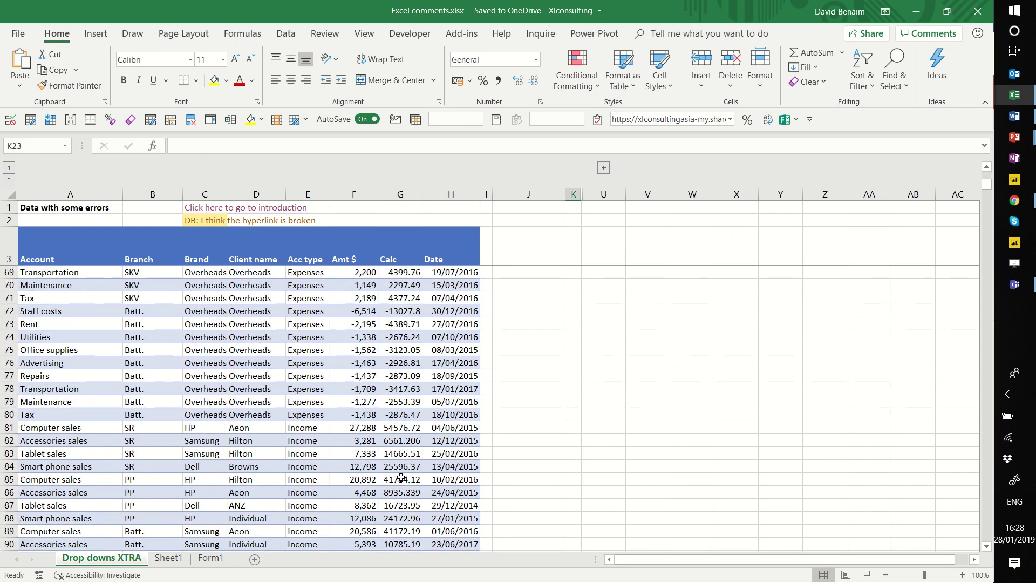
{"action": "left_click", "coordinate": [400, 479]}
{"action": "scroll", "coordinate": [427, 472], "scroll_direction": "up", "scroll_amount": 9}
{"action": "scroll", "coordinate": [426, 471], "scroll_direction": "up", "scroll_amount": 13}
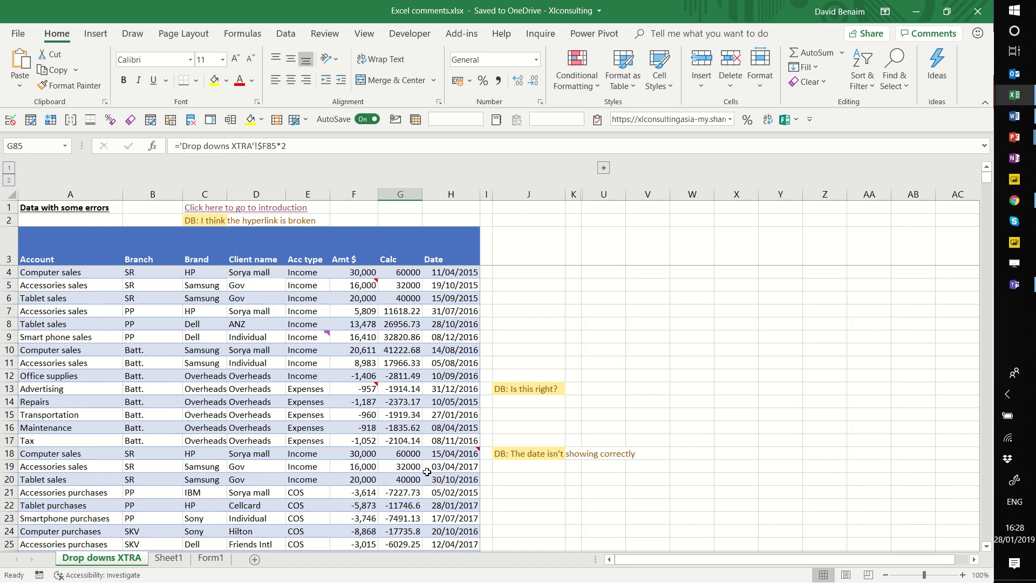
{"action": "left_click", "coordinate": [596, 356]}
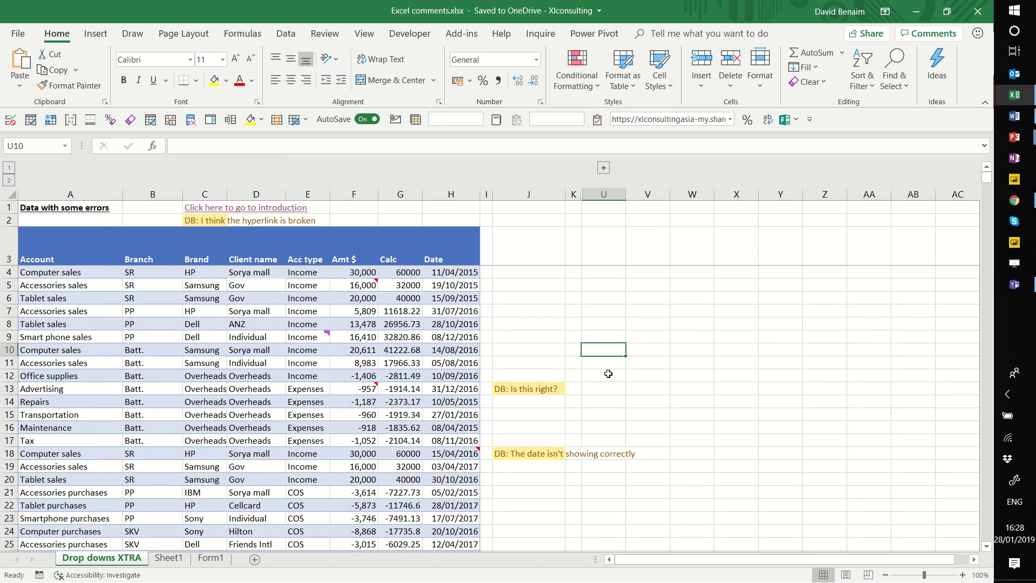
{"action": "key", "text": "alt+Tab"}
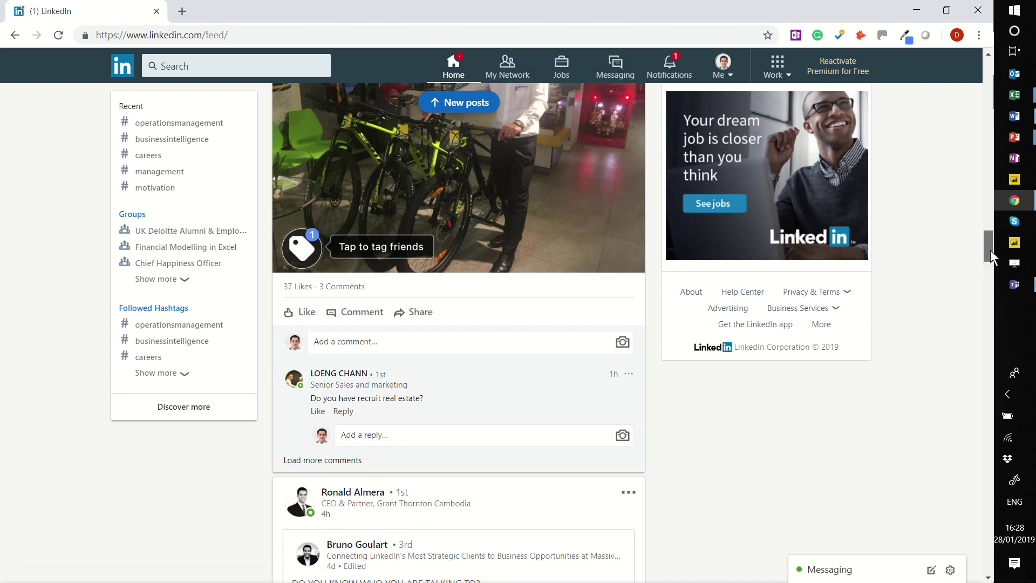
- Draft a comment on the bicycle post, 'comment here … what do', tagging a connection
{"action": "left_click_drag", "start_coordinate": [989, 250], "coordinate": [986, 245]}
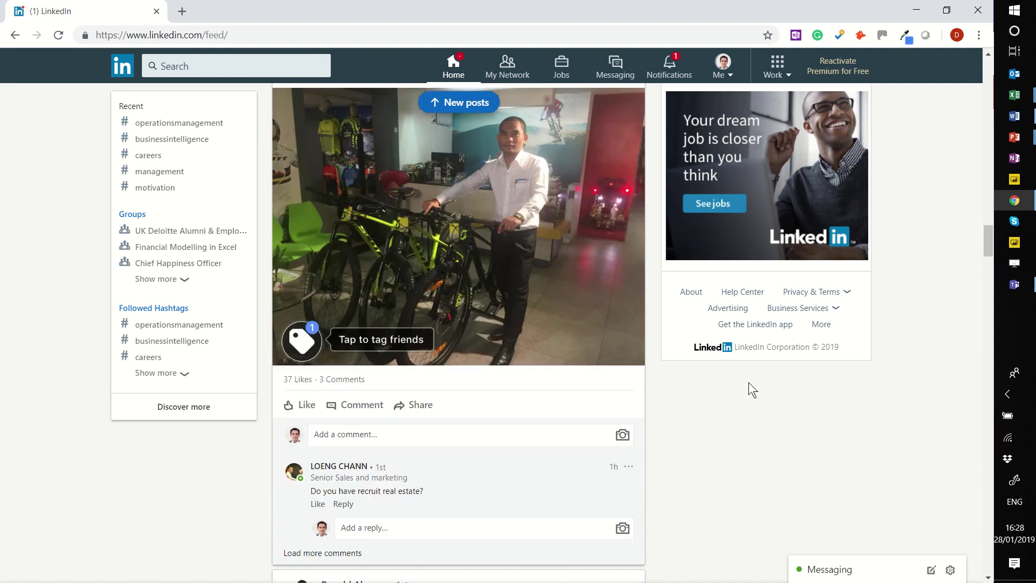
{"action": "left_click", "coordinate": [533, 434]}
{"action": "type", "text": "comment here"}
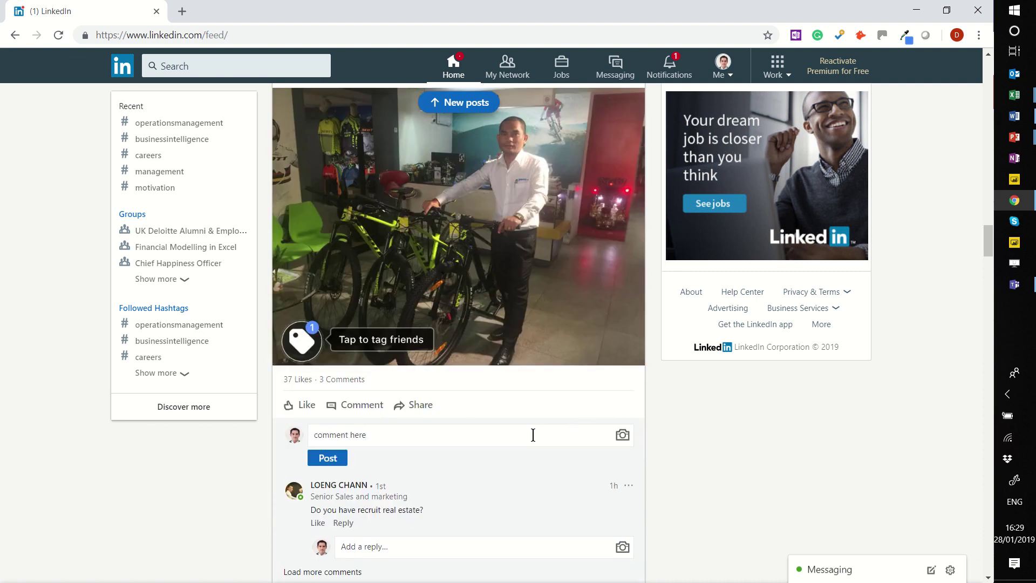
{"action": "type", "text": " @cr"}
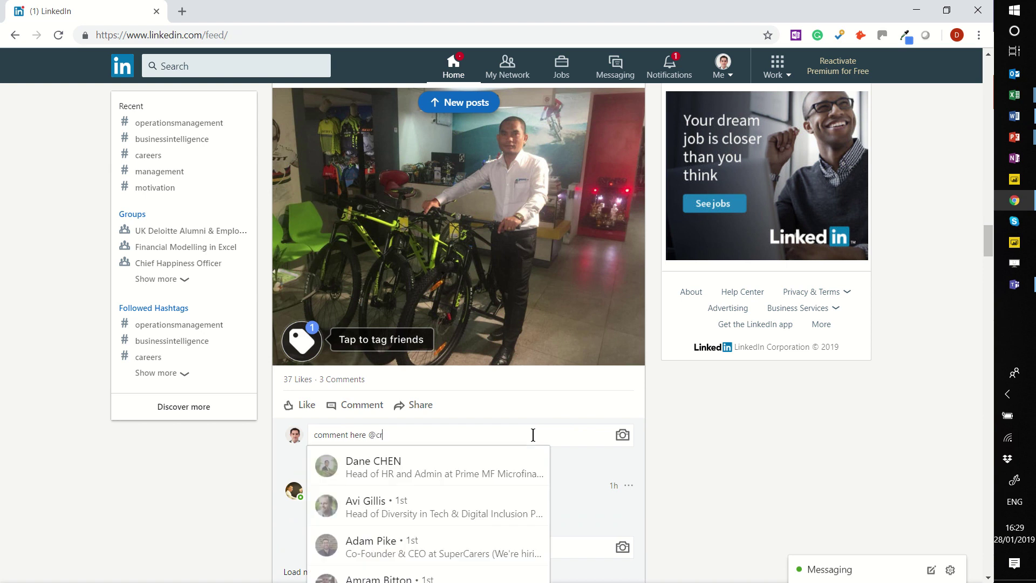
{"action": "key", "text": "Up"}
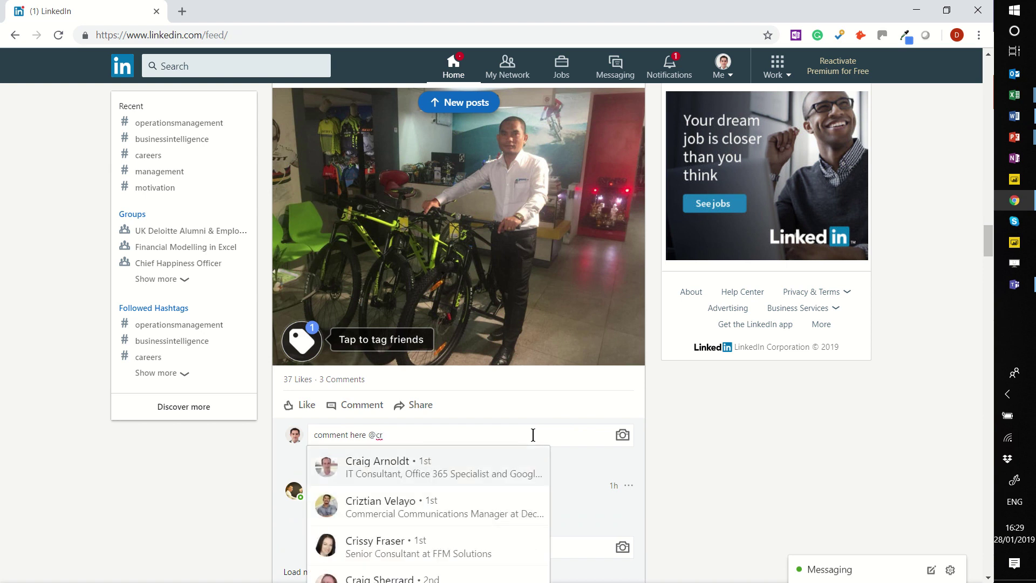
{"action": "left_click", "coordinate": [480, 465]}
{"action": "type", "text": "what do you think?"}
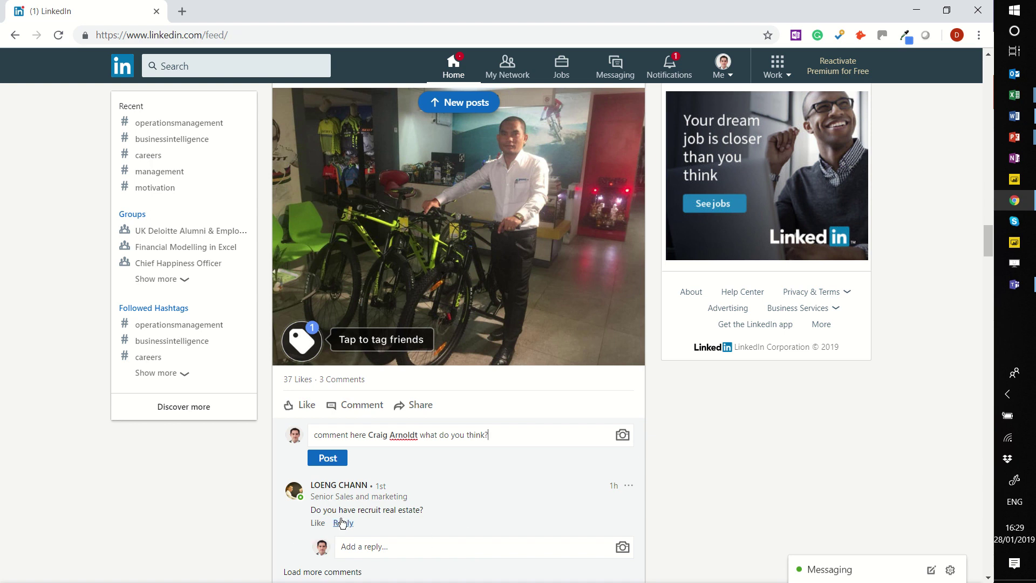
- Draft a reply 'Here is a reply' tagging a connection, then clear it
{"action": "left_click", "coordinate": [361, 546]}
{"action": "type", "text": "Here is"}
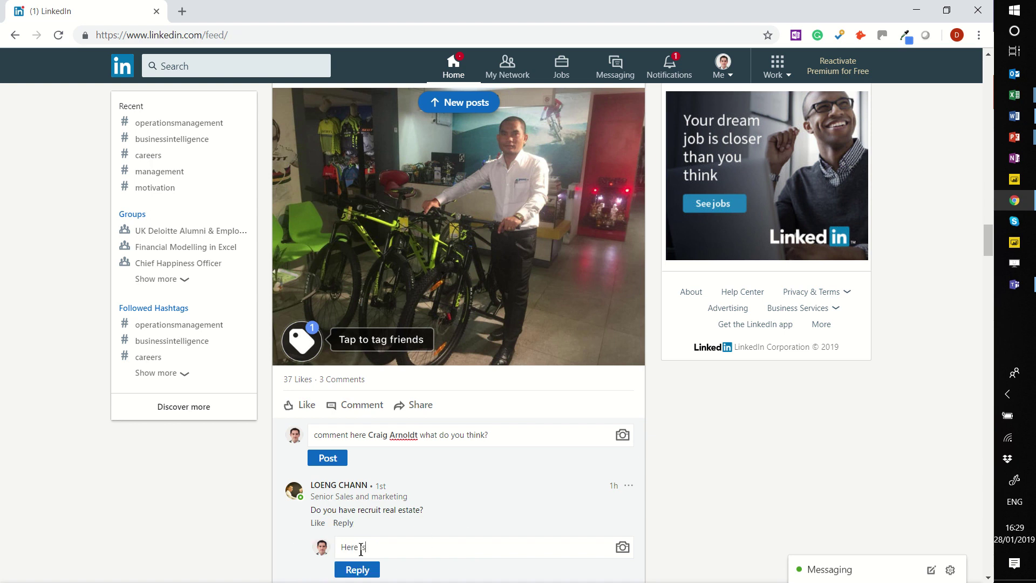
{"action": "type", "text": " a reply @martin"}
{"action": "left_click", "coordinate": [428, 575]}
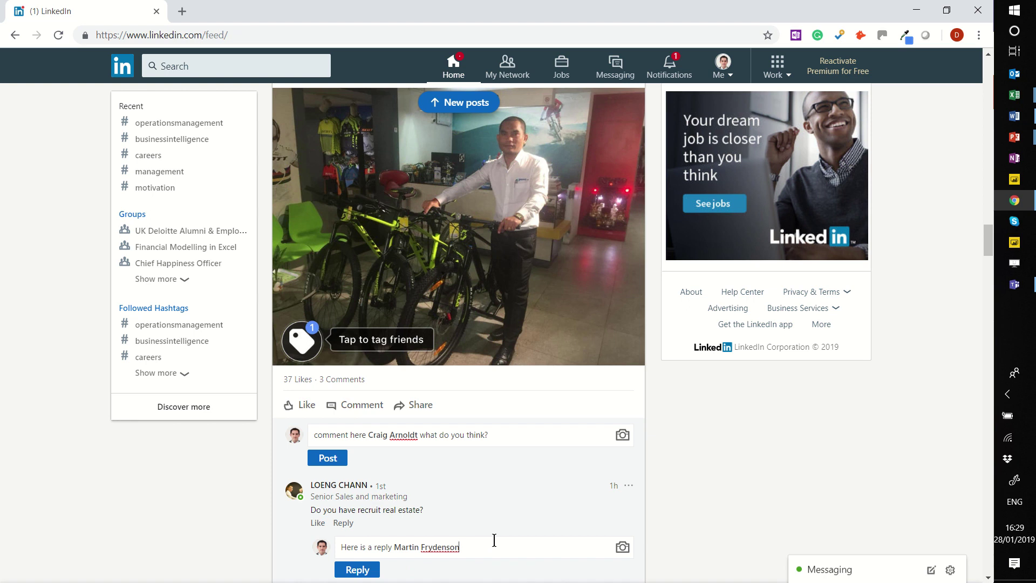
{"action": "key", "text": "ctrl+a"}
{"action": "key", "text": "BackSpace"}
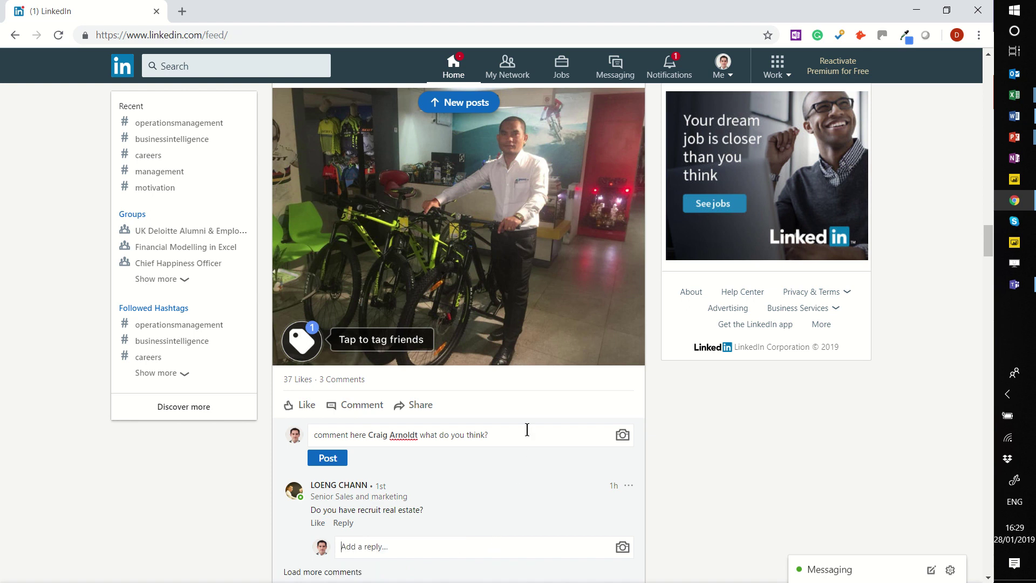
- Delete the draft comment and return to the Excel workbook
{"action": "key", "text": "ctrl+a"}
{"action": "key", "text": "BackSpace"}
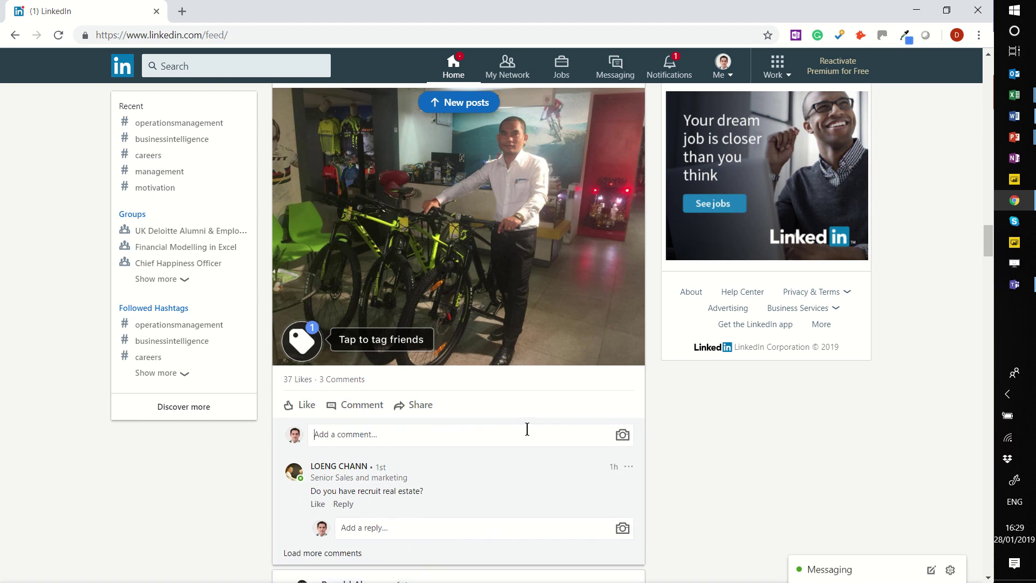
{"action": "key", "text": "alt+Tab"}
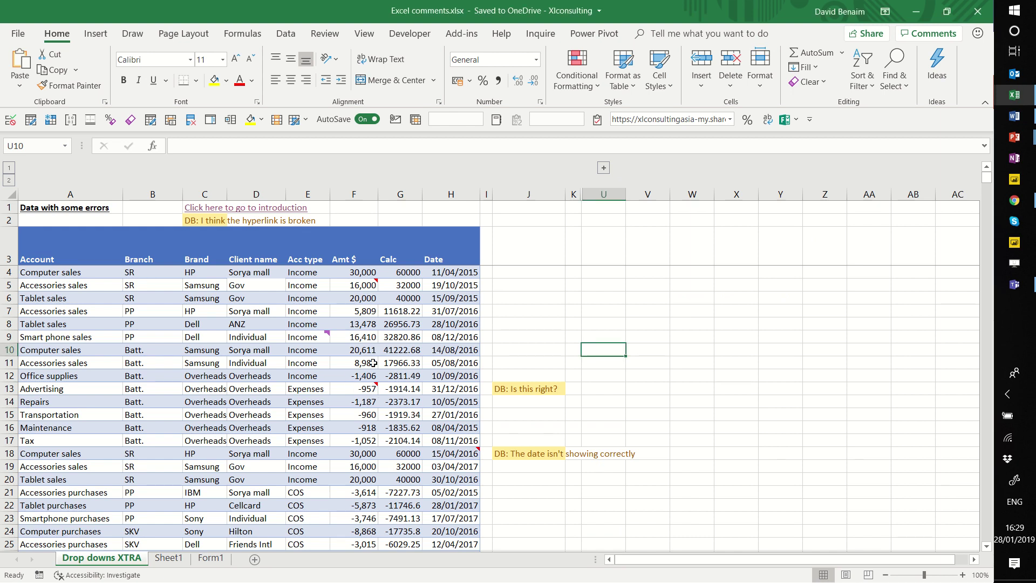
- Inspect the formula in G10 and the date in H10
{"action": "left_click", "coordinate": [405, 350]}
{"action": "left_click", "coordinate": [441, 353]}
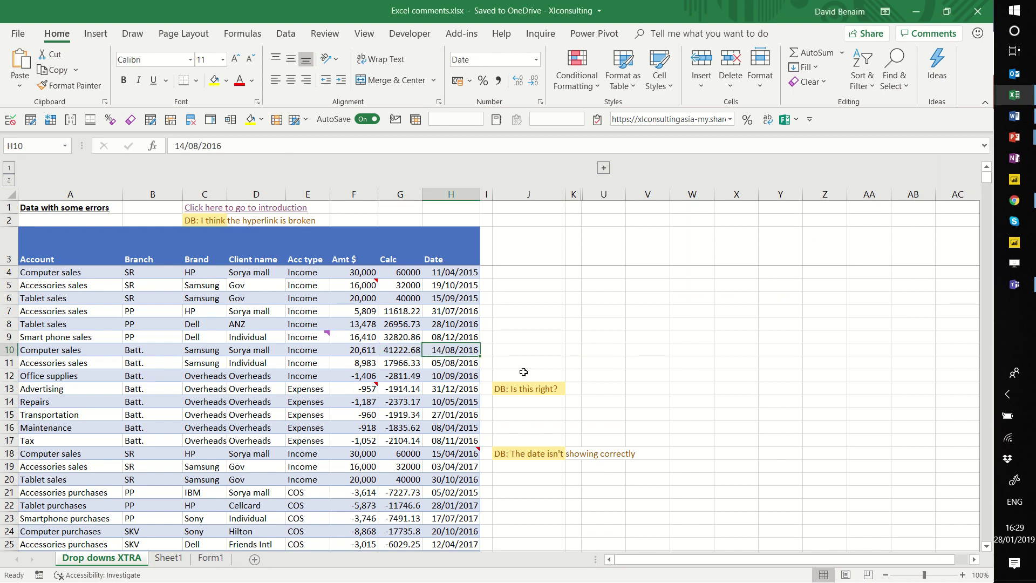
{"action": "left_click", "coordinate": [539, 406]}
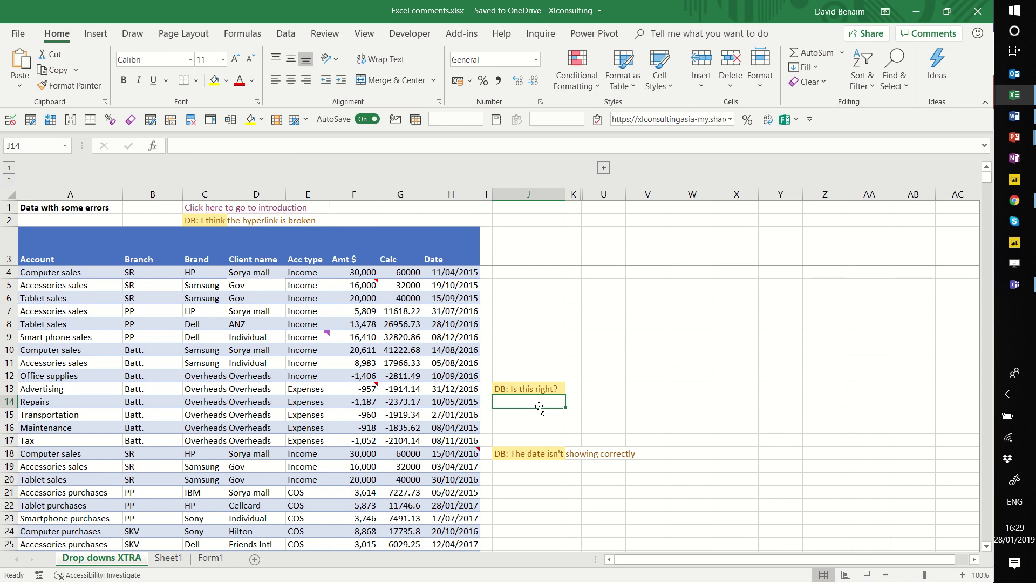
- Add the note 'This is what comments used to be called' to cell F10
{"action": "left_click", "coordinate": [363, 354]}
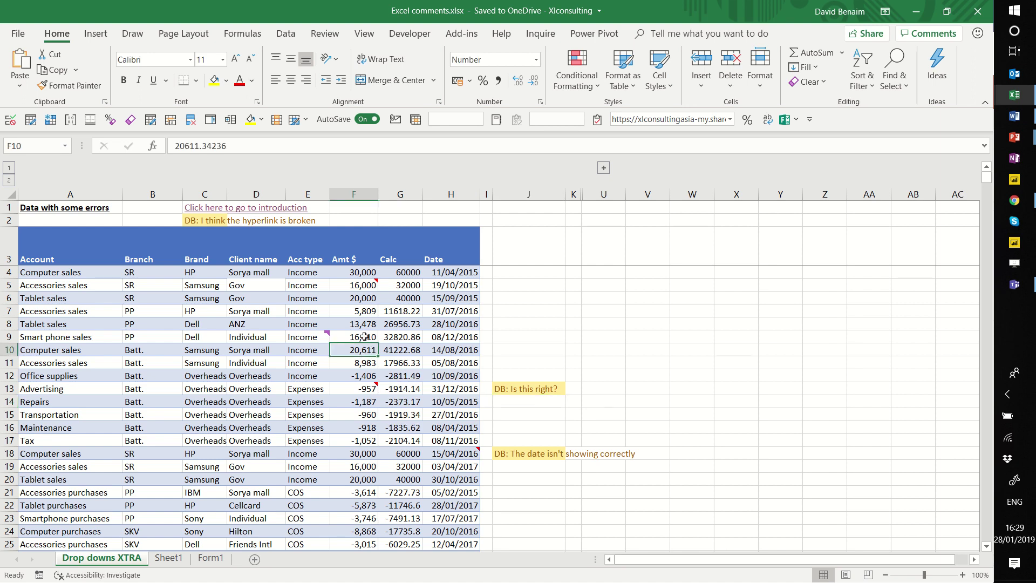
{"action": "left_click", "coordinate": [326, 35]}
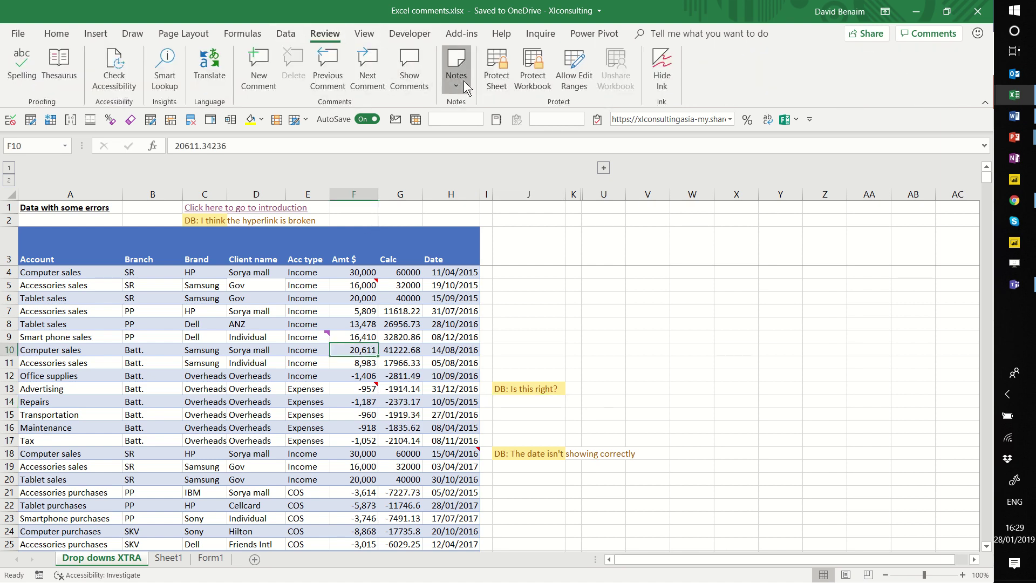
{"action": "left_click", "coordinate": [457, 81]}
{"action": "left_click", "coordinate": [498, 103]}
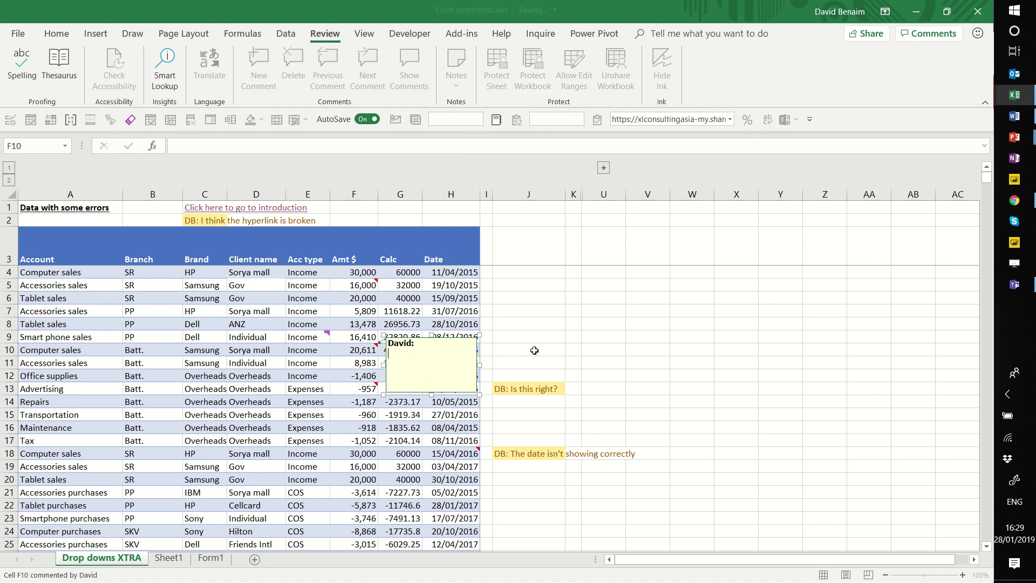
{"action": "type", "text": "This is what "}
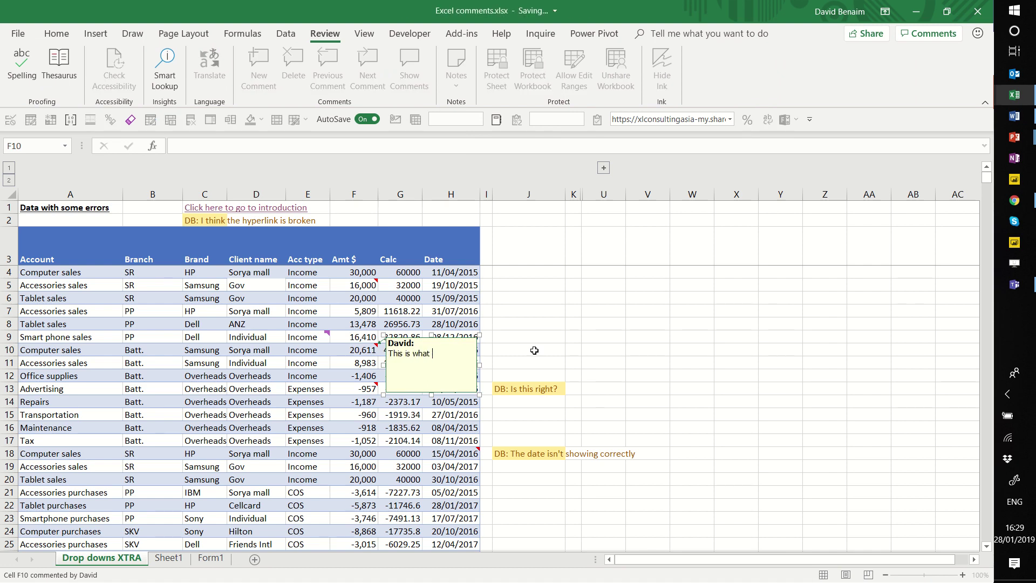
{"action": "type", "text": "comments used to be called"}
{"action": "left_click", "coordinate": [447, 312]}
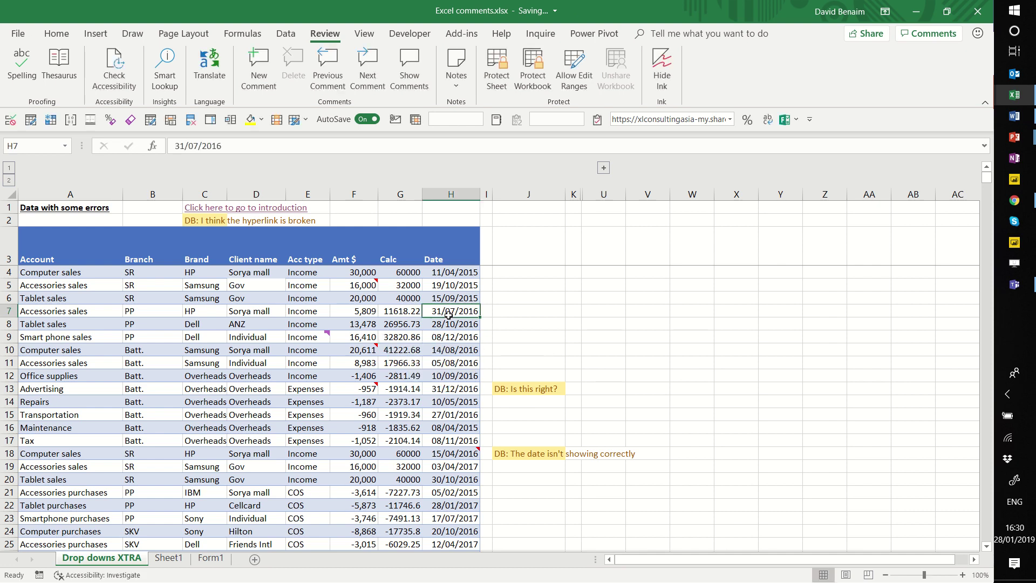
- Post the comment 'Add a comment about this' on cell E14
{"action": "left_click", "coordinate": [532, 334]}
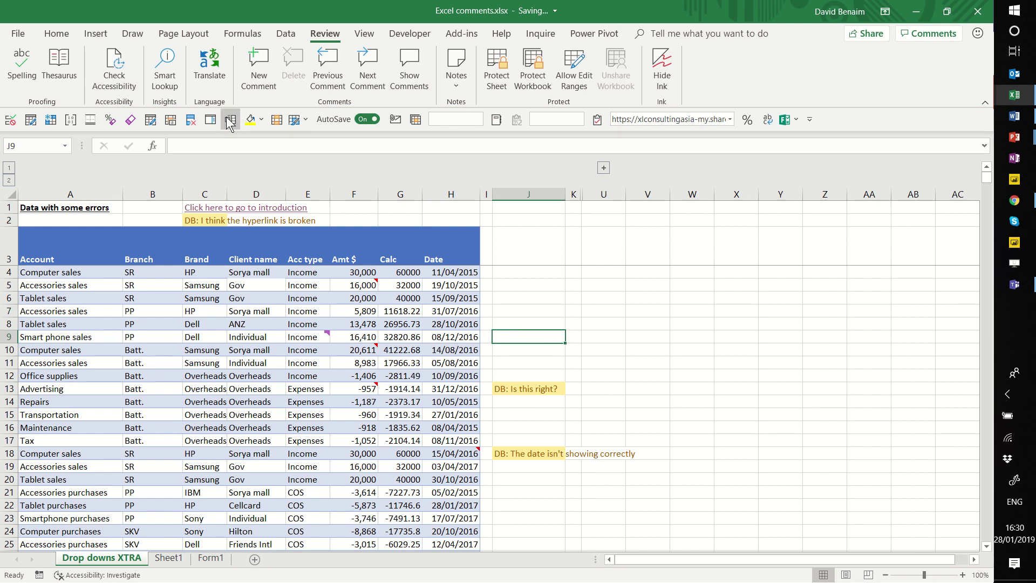
{"action": "left_click", "coordinate": [316, 404]}
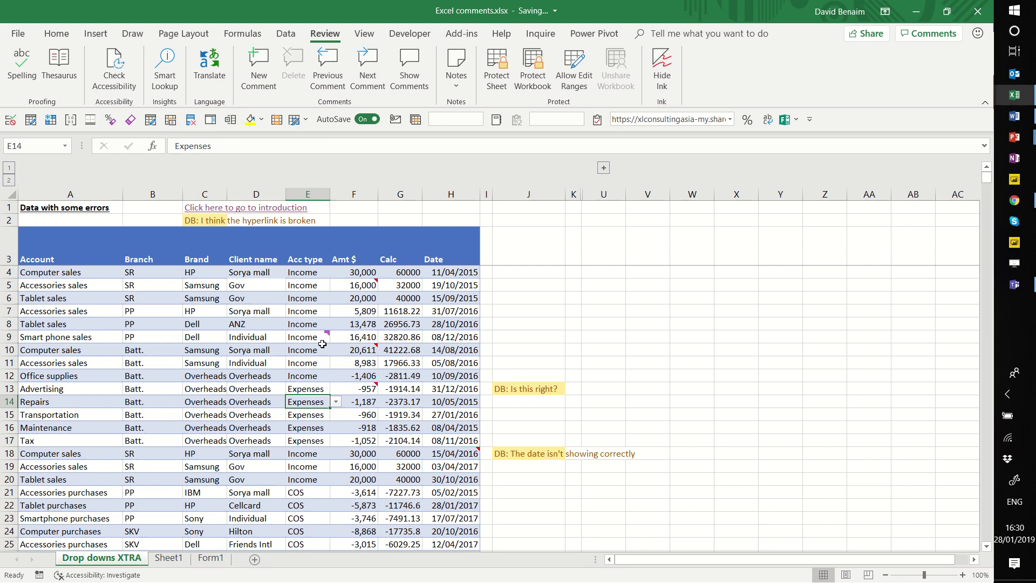
{"action": "left_click", "coordinate": [262, 85]}
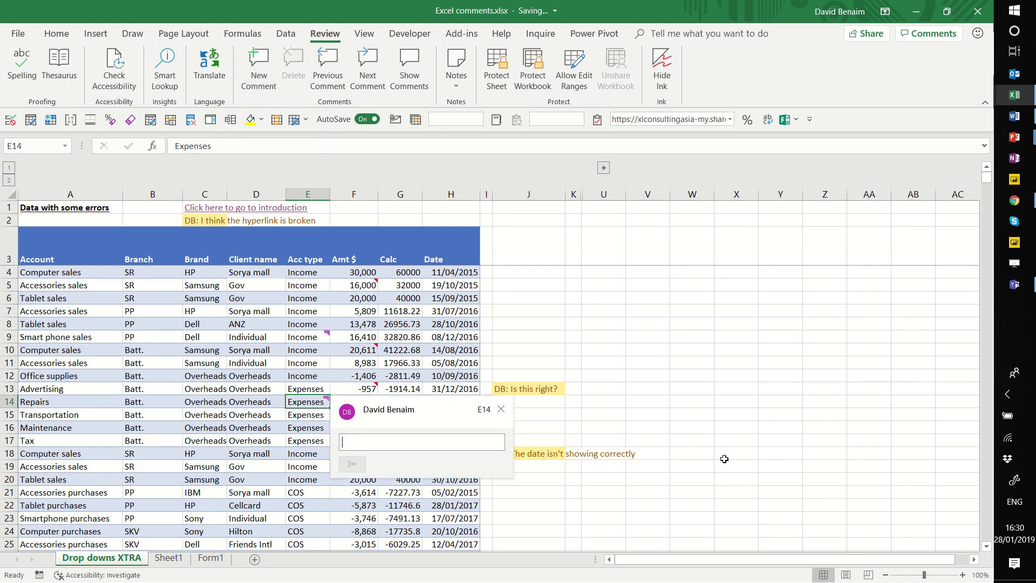
{"action": "type", "text": "Add a comment about this"}
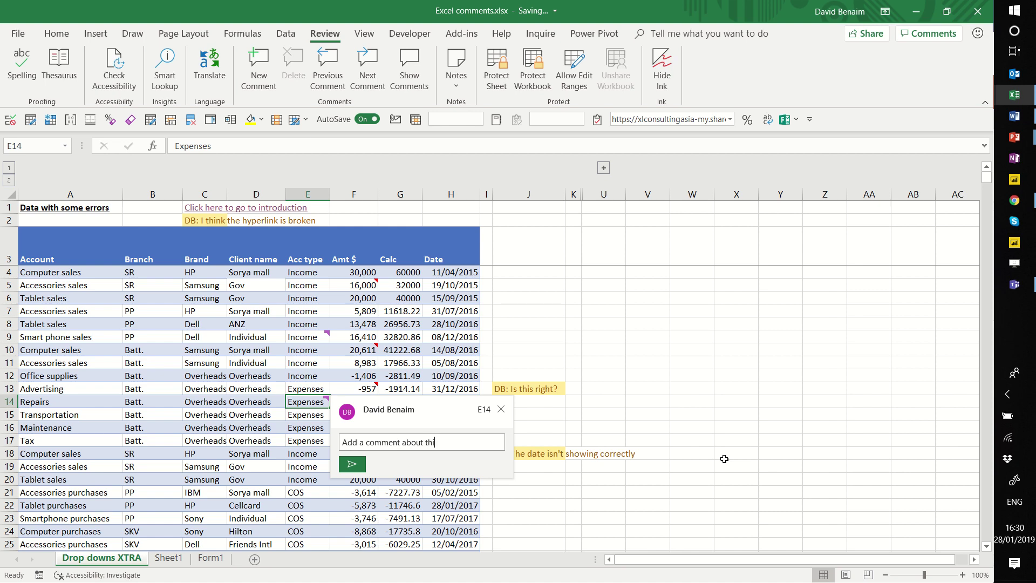
{"action": "left_click", "coordinate": [352, 464]}
- Reply to the E14 comment mentioning a colleague with 'check it out'
{"action": "left_click", "coordinate": [379, 472]}
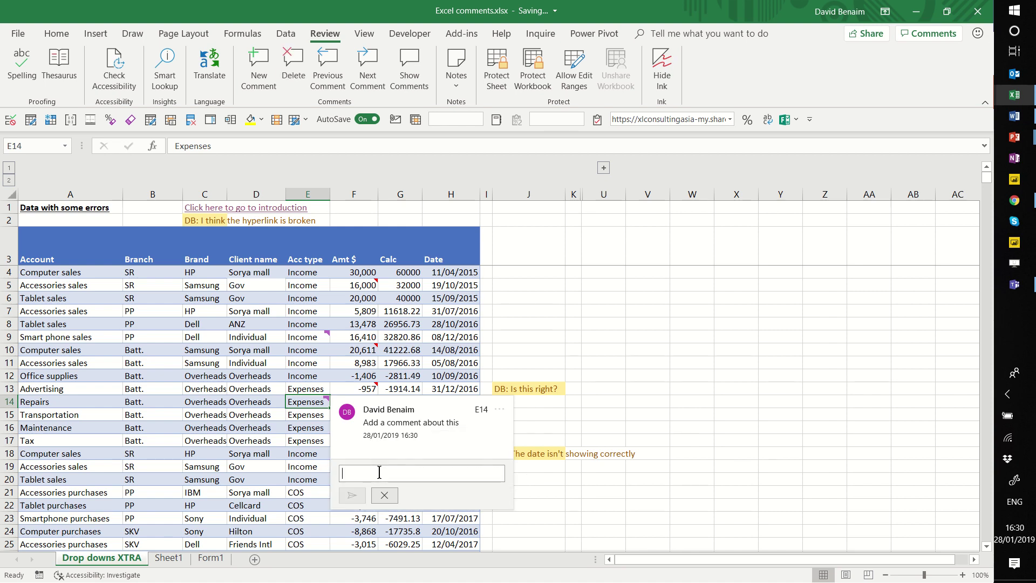
{"action": "type", "text": "@"}
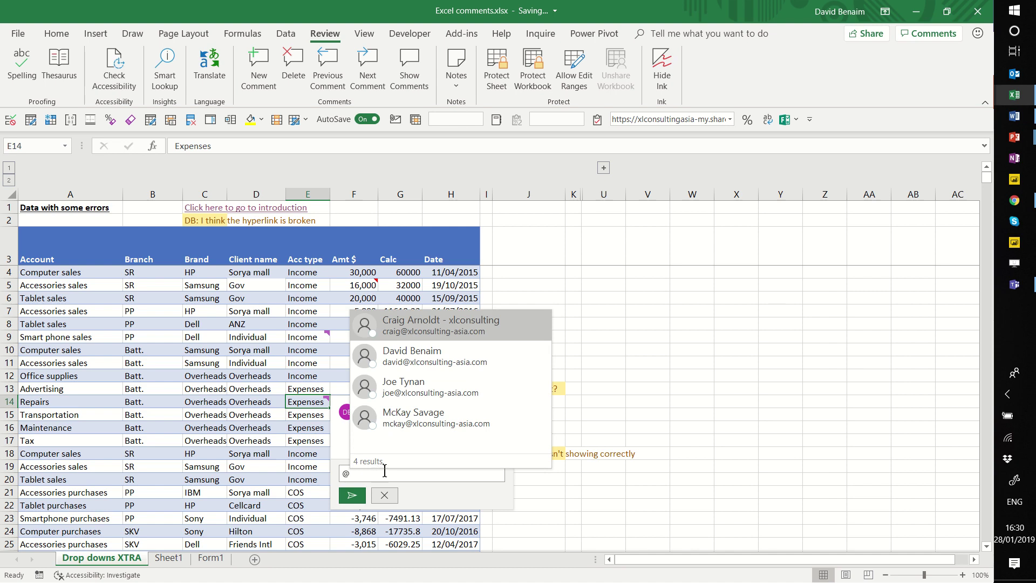
{"action": "left_click", "coordinate": [405, 416]}
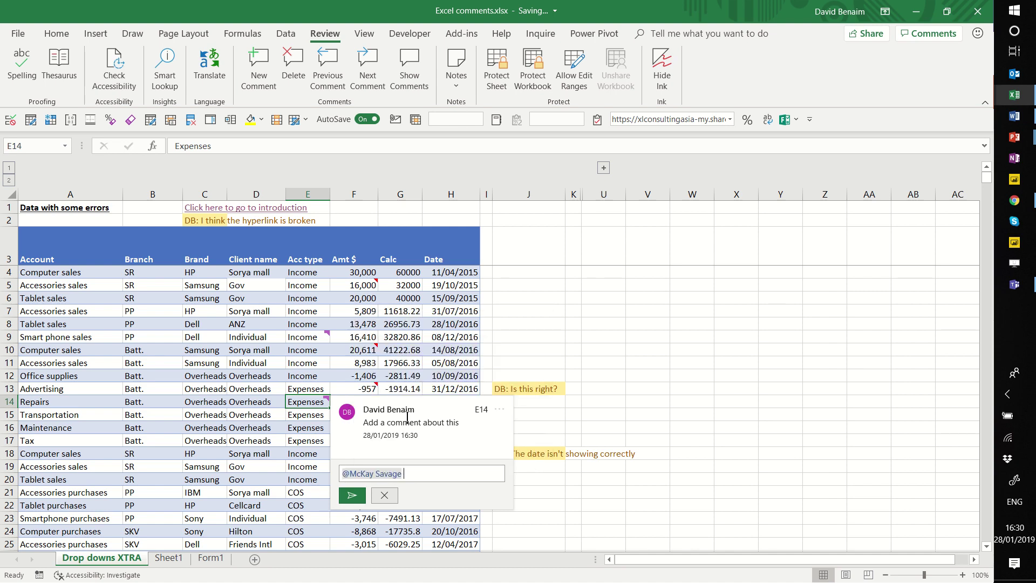
{"action": "type", "text": "check it out"}
{"action": "left_click", "coordinate": [351, 495]}
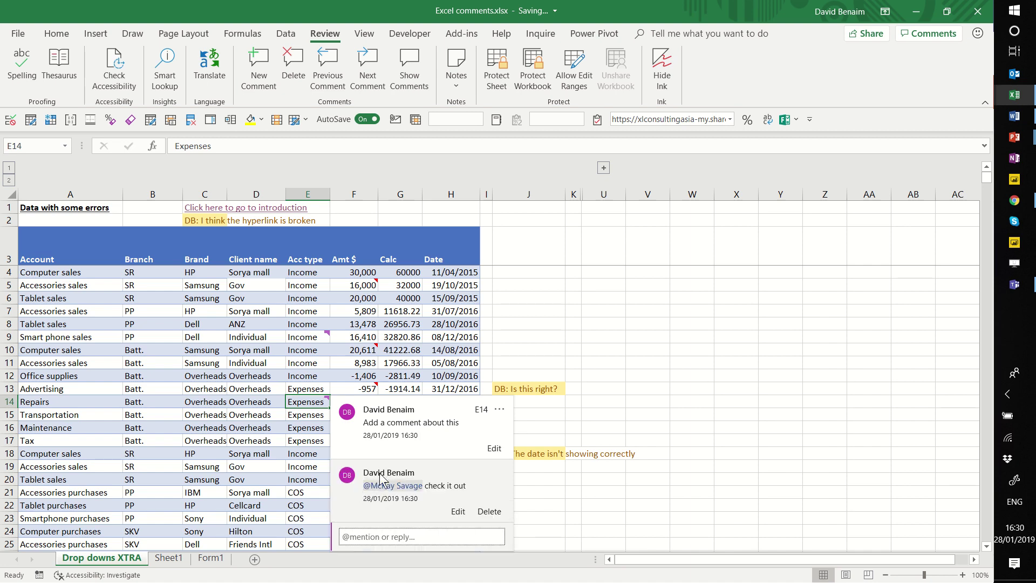
- Post a second reply, 'Replpy like this too!', removing the stray letter first
{"action": "left_click", "coordinate": [401, 534]}
{"action": "type", "text": "Re"}
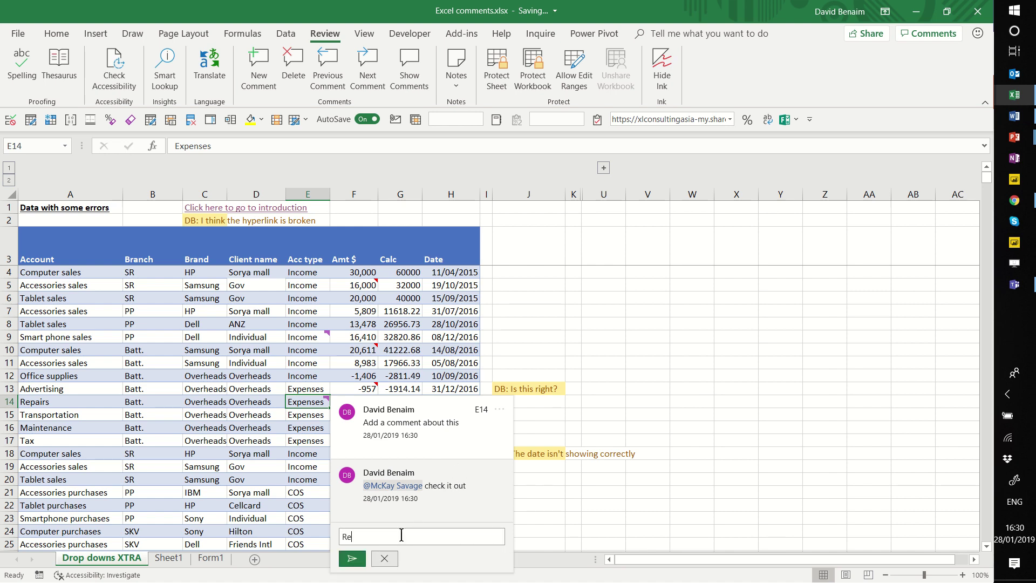
{"action": "type", "text": "plpy hlike this to"}
{"action": "key", "text": "shift+Right"}
{"action": "key", "text": "Delete"}
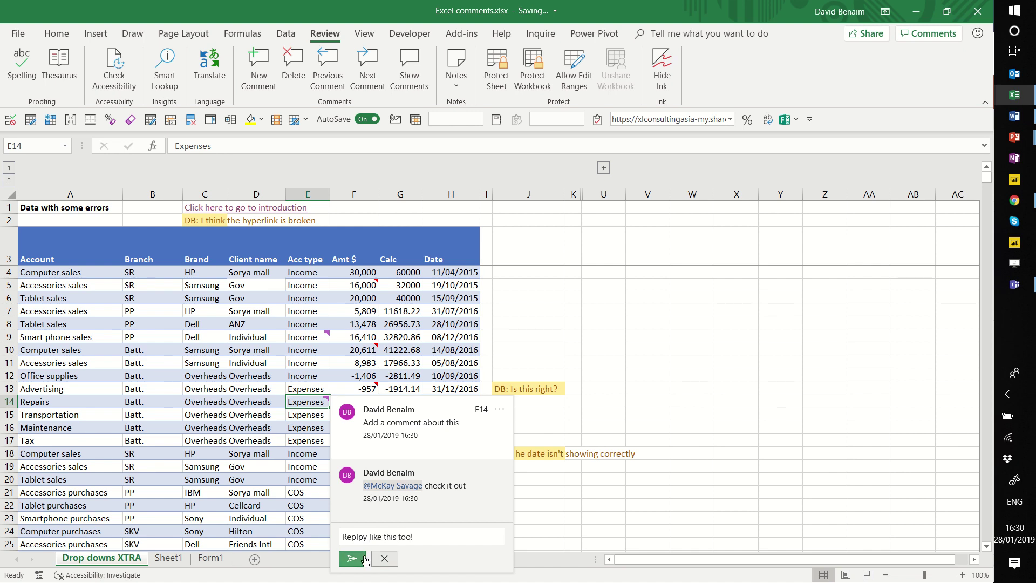
{"action": "left_click", "coordinate": [348, 558]}
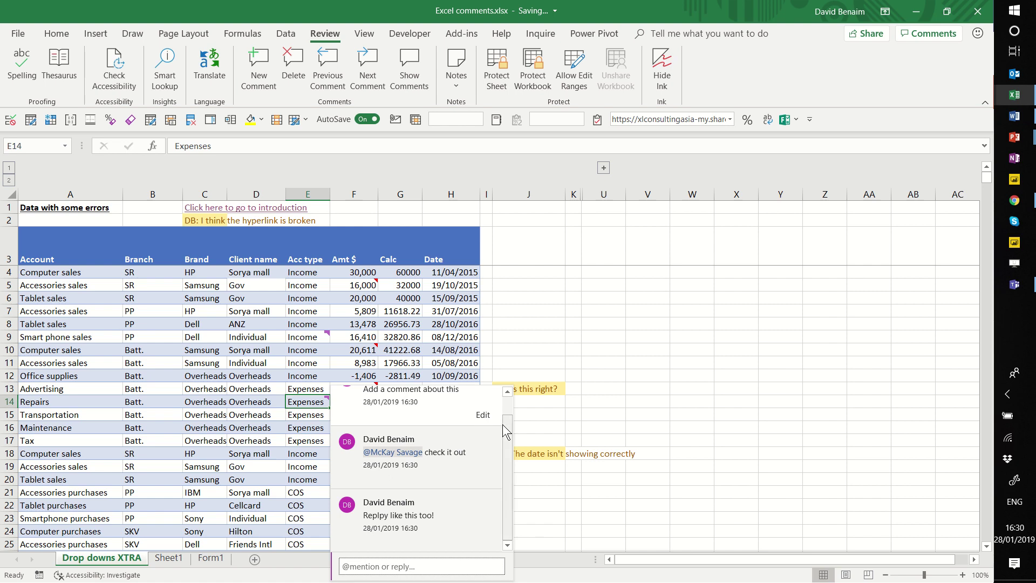
{"action": "left_click_drag", "start_coordinate": [503, 420], "coordinate": [507, 400]}
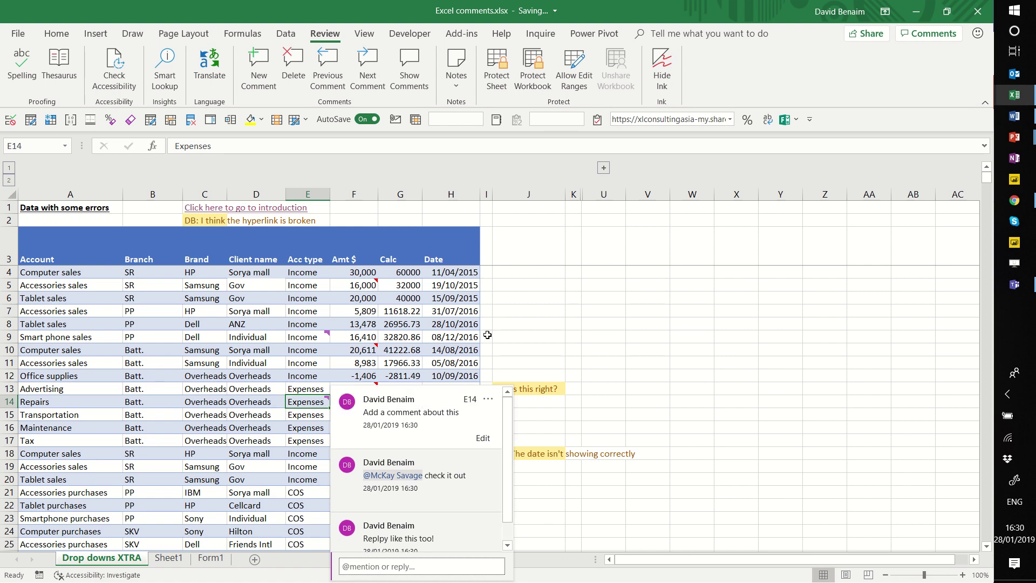
- Open the Comments pane listing the E9 and E14 threads and expand E14's replies
{"action": "left_click", "coordinate": [607, 295]}
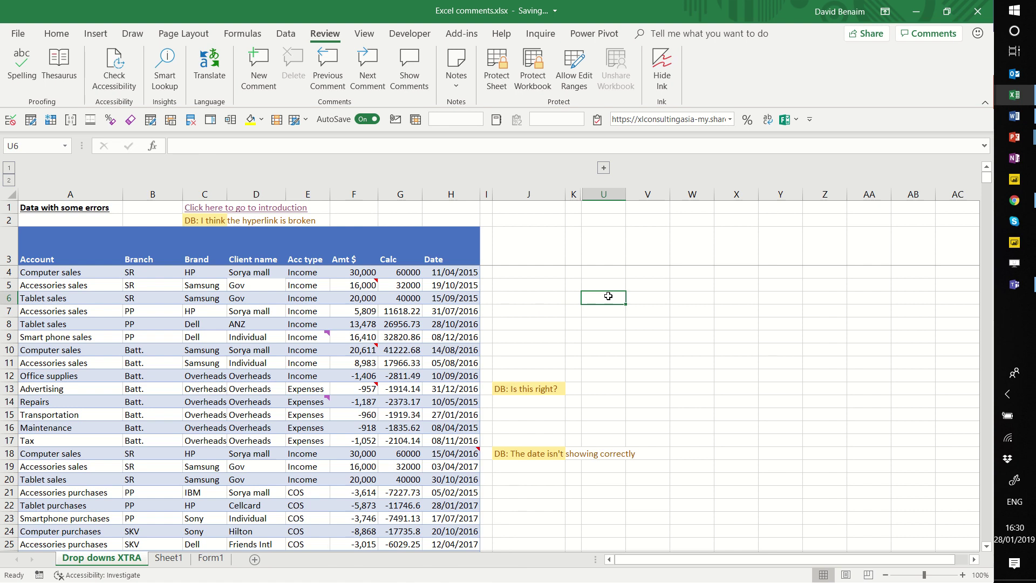
{"action": "left_click", "coordinate": [549, 289]}
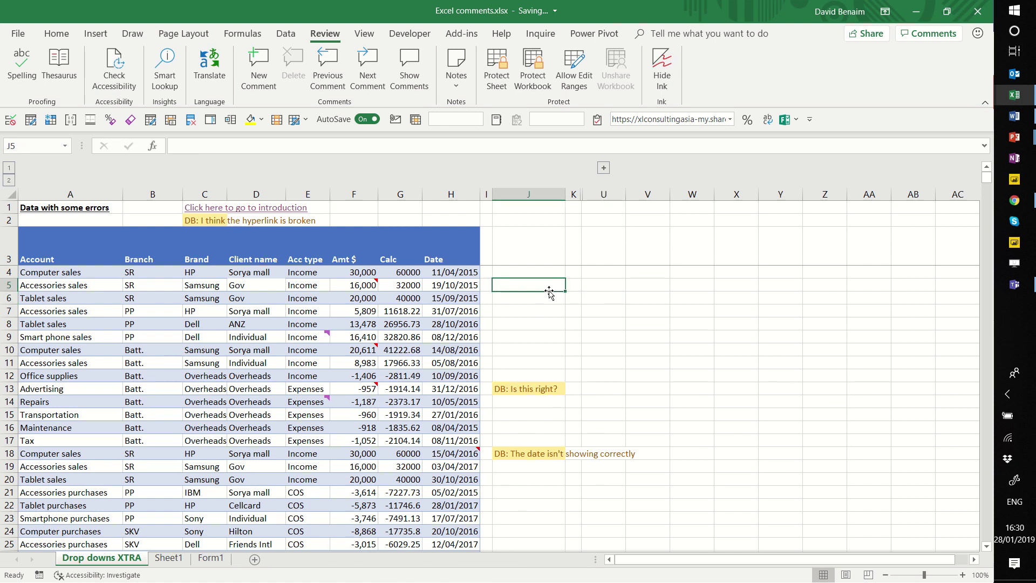
{"action": "left_click", "coordinate": [926, 35]}
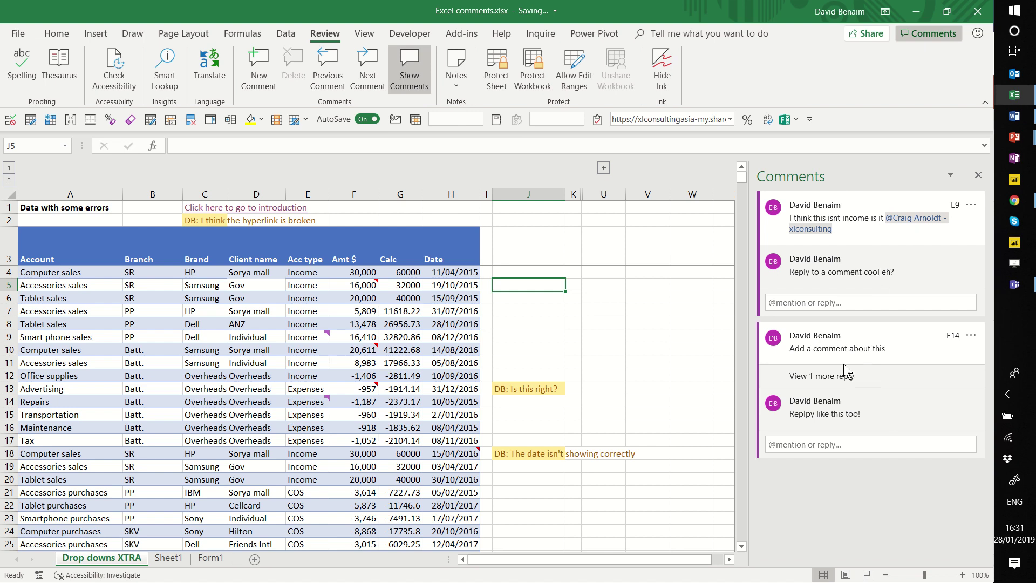
{"action": "left_click", "coordinate": [835, 376]}
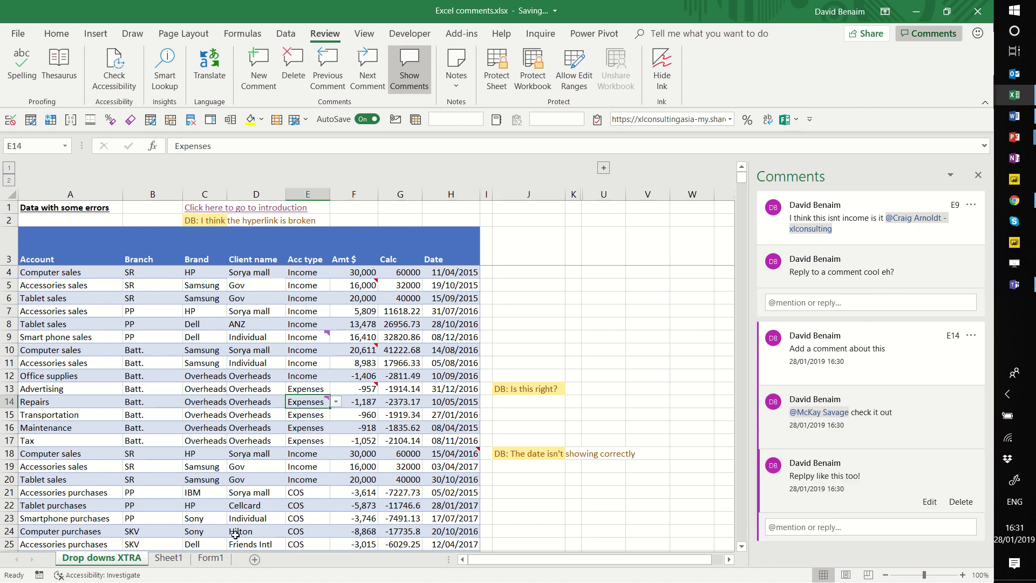
- On Sheet1, expand the A6 thread's replies and look at the old-style note on F10
{"action": "left_click", "coordinate": [171, 558]}
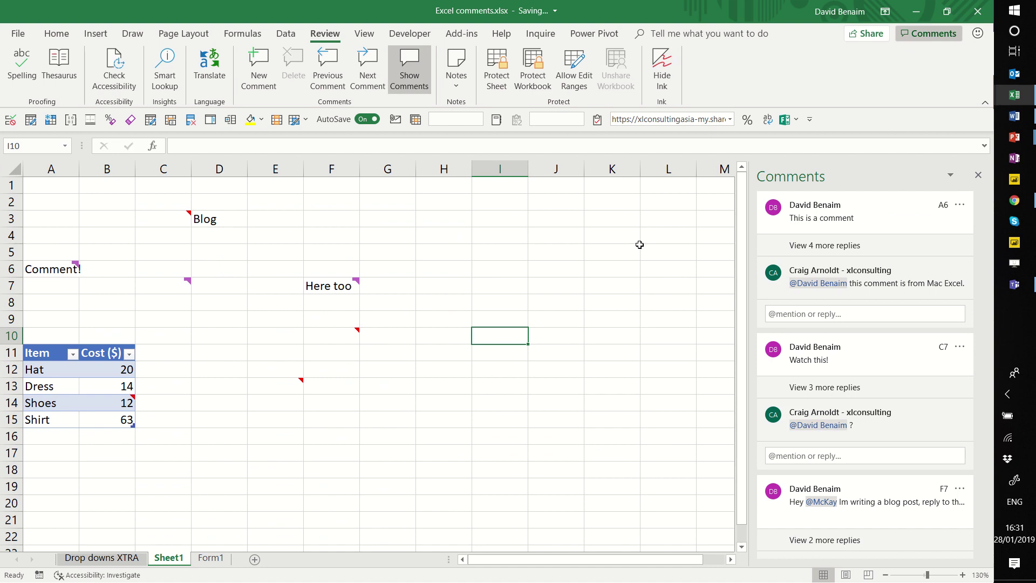
{"action": "mouse_move", "coordinate": [982, 241]}
{"action": "left_mouse_down"}
{"action": "mouse_move", "coordinate": [963, 359]}
{"action": "mouse_move", "coordinate": [973, 233]}
{"action": "left_mouse_up"}
{"action": "left_click", "coordinate": [850, 247]}
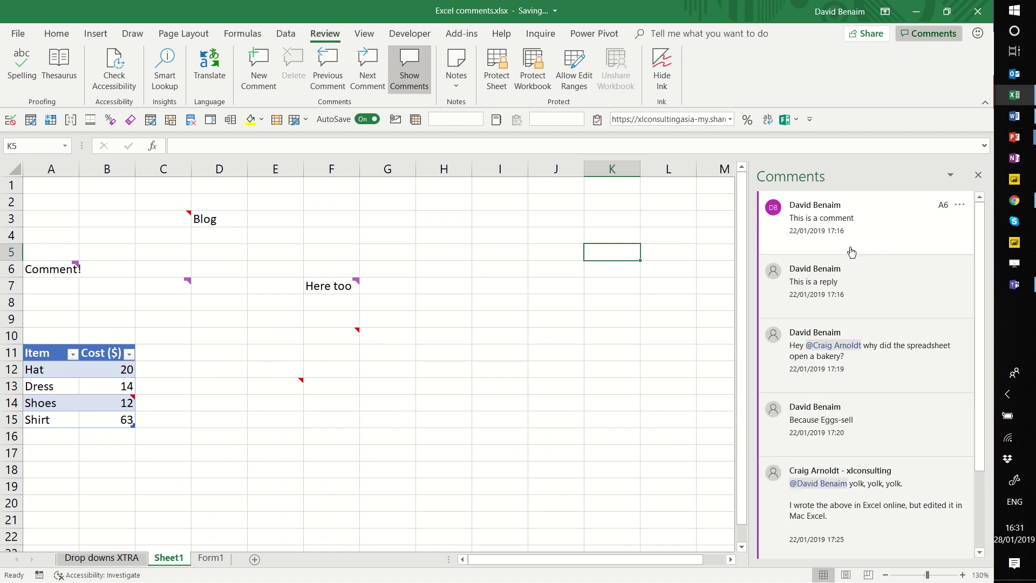
{"action": "left_click", "coordinate": [346, 339]}
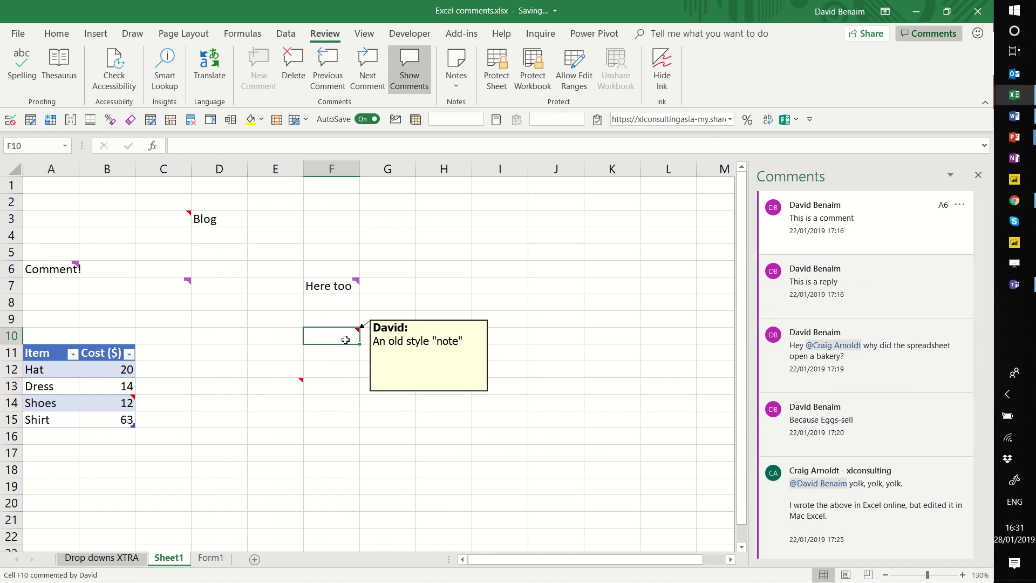
- Convert all notes on Sheet1 into threaded comments
{"action": "left_click", "coordinate": [451, 89]}
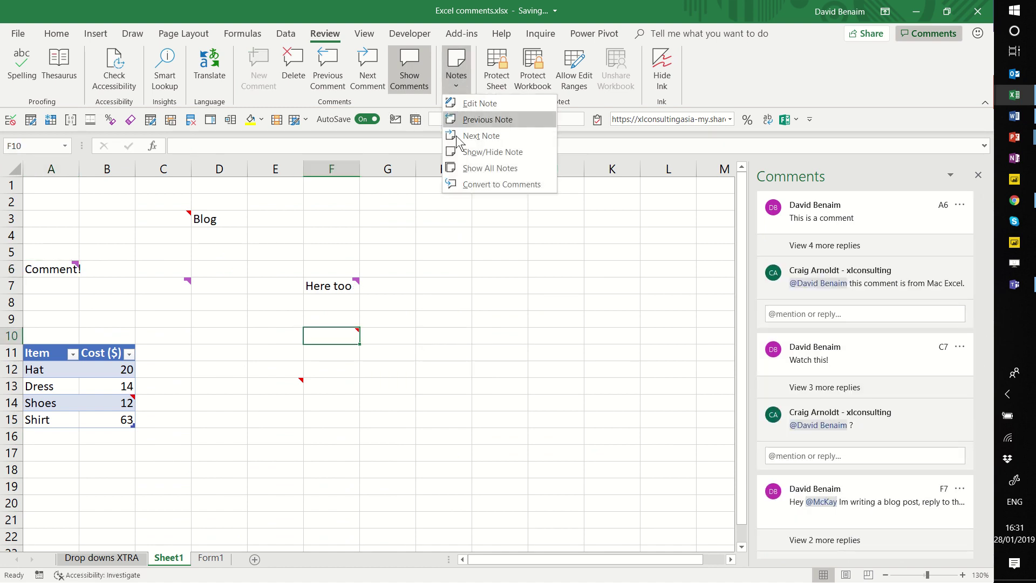
{"action": "left_click", "coordinate": [501, 184]}
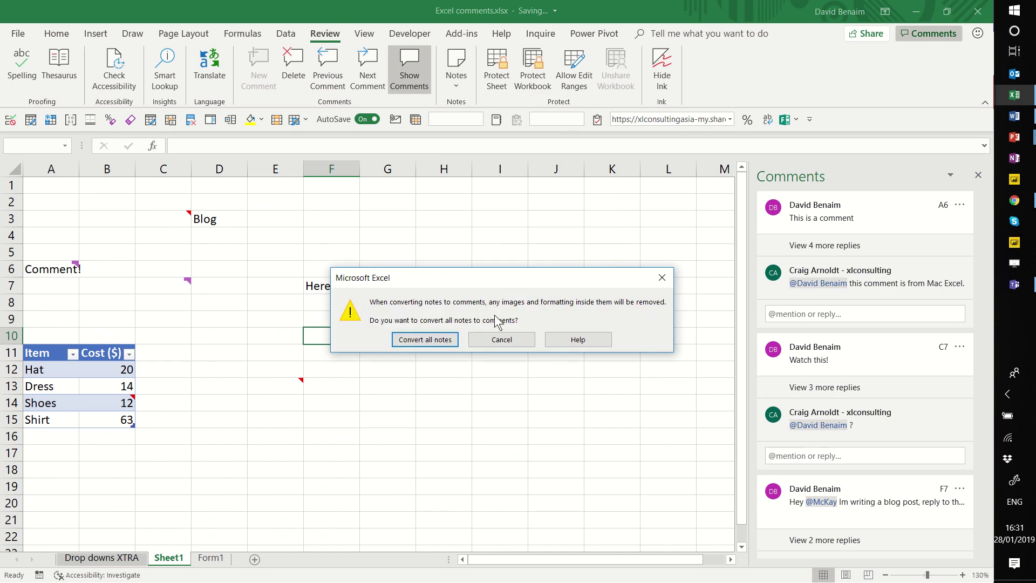
{"action": "left_click", "coordinate": [453, 340]}
{"action": "left_click", "coordinate": [369, 406]}
{"action": "left_click", "coordinate": [519, 367]}
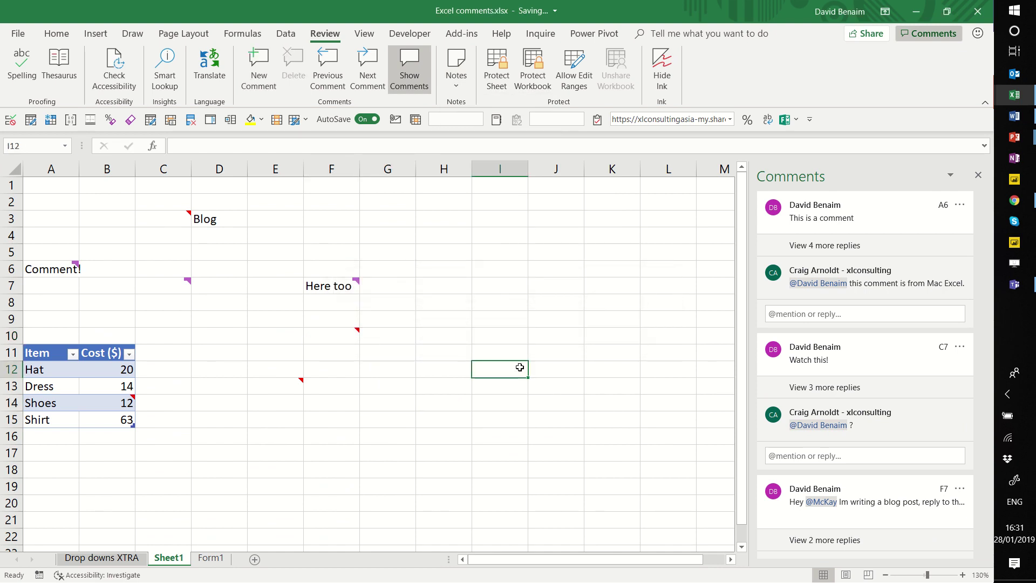
- On slide 4 of Comment testing.pptx, comment 'What is this' on the first icon, mentioning a colleague
{"action": "mouse_move", "coordinate": [1014, 137]}
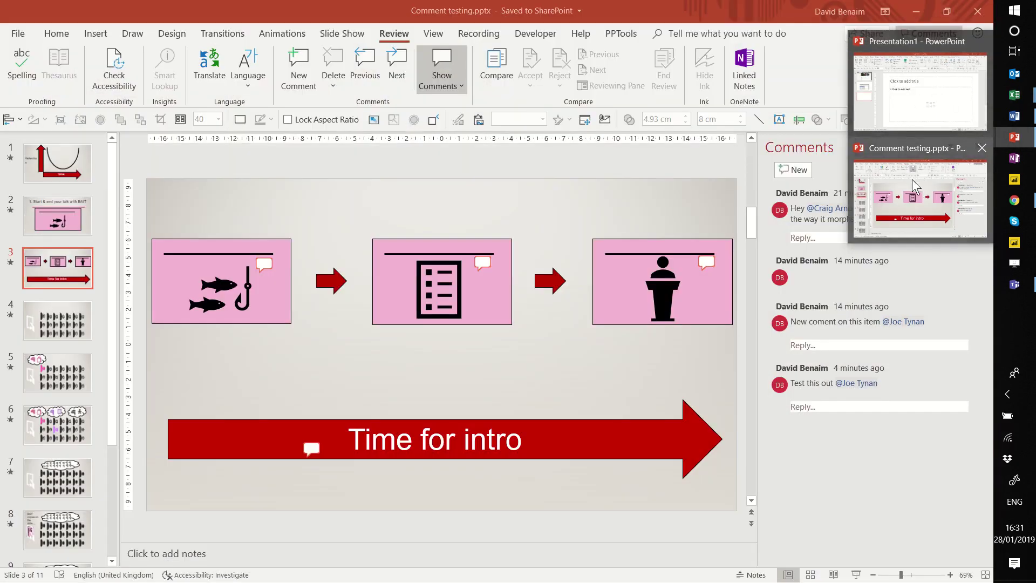
{"action": "left_click", "coordinate": [911, 179]}
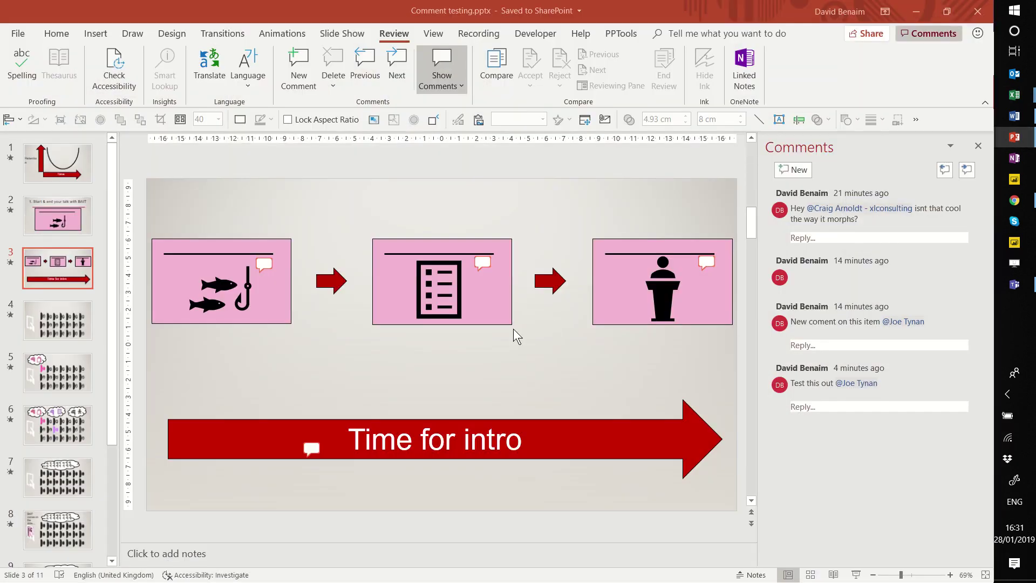
{"action": "left_click", "coordinate": [59, 324]}
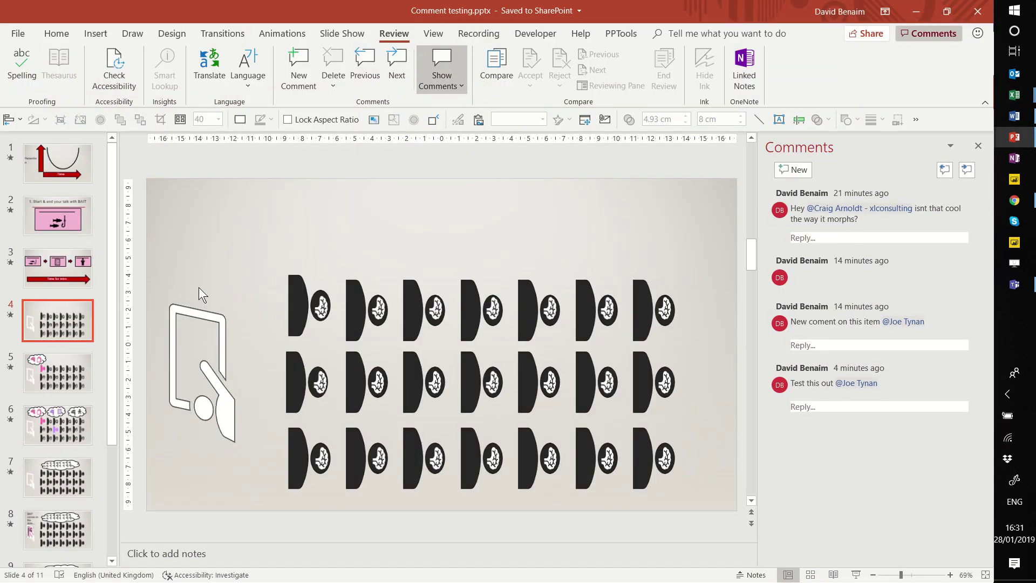
{"action": "left_click", "coordinate": [311, 309]}
{"action": "right_click", "coordinate": [311, 280]}
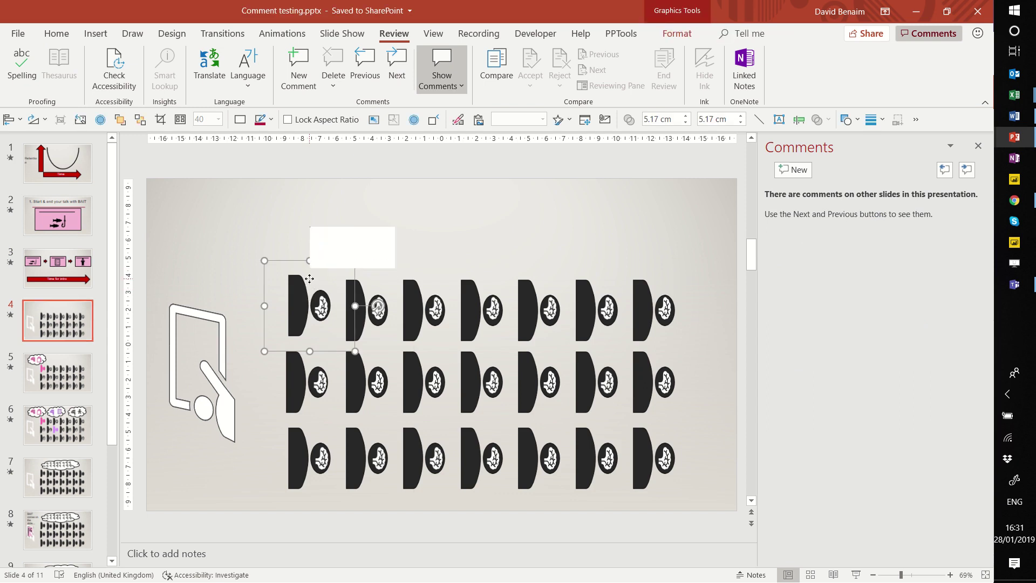
{"action": "left_click", "coordinate": [345, 527]}
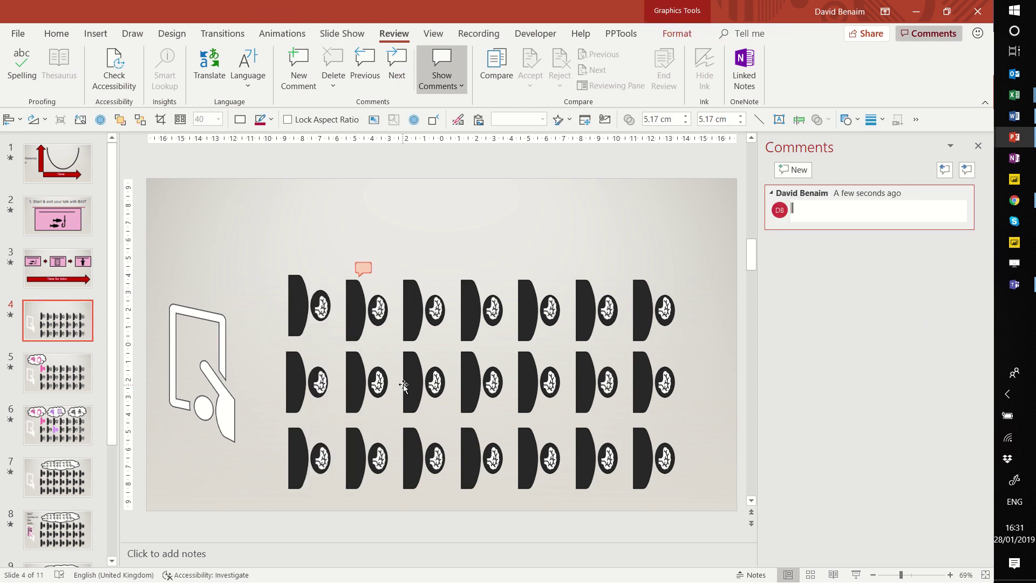
{"action": "type", "text": "What is th"}
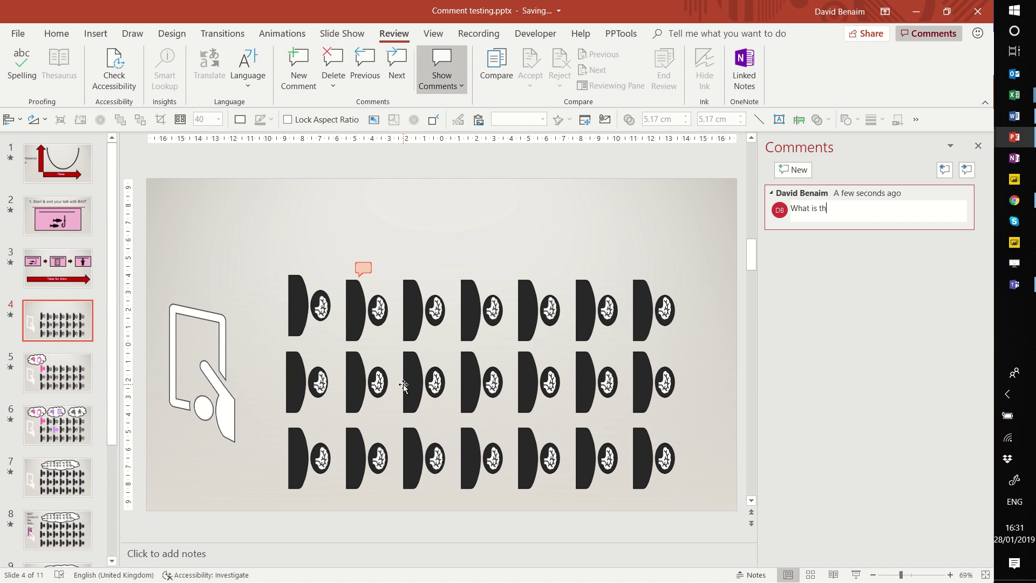
{"action": "type", "text": "is @Jo"}
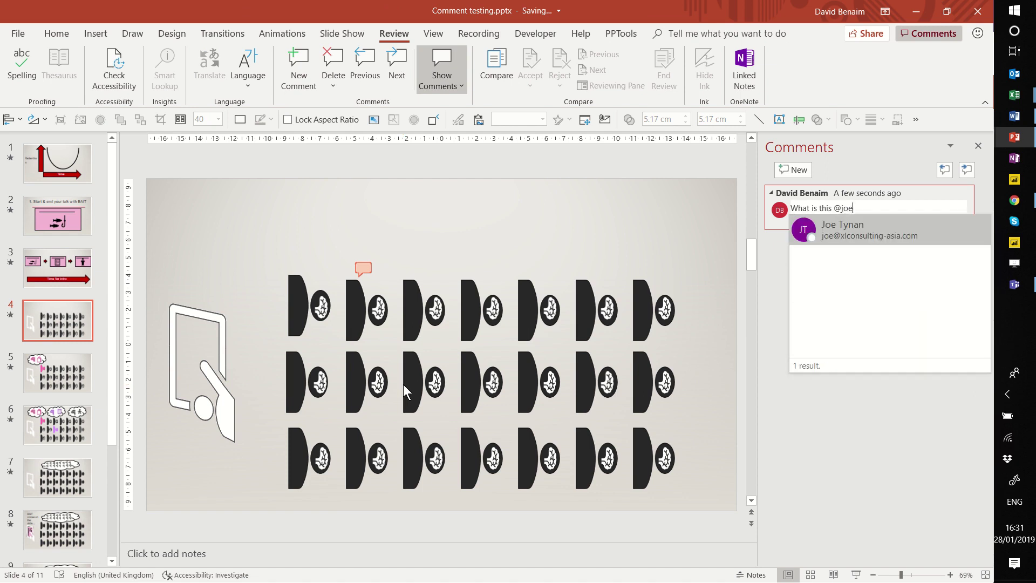
{"action": "key", "text": "Return"}
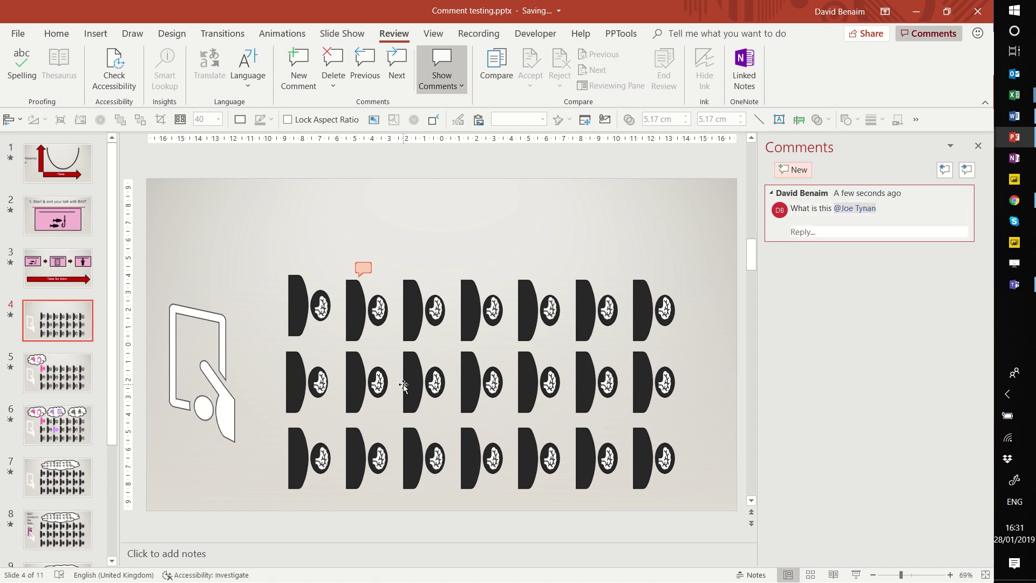
{"action": "left_click", "coordinate": [867, 231]}
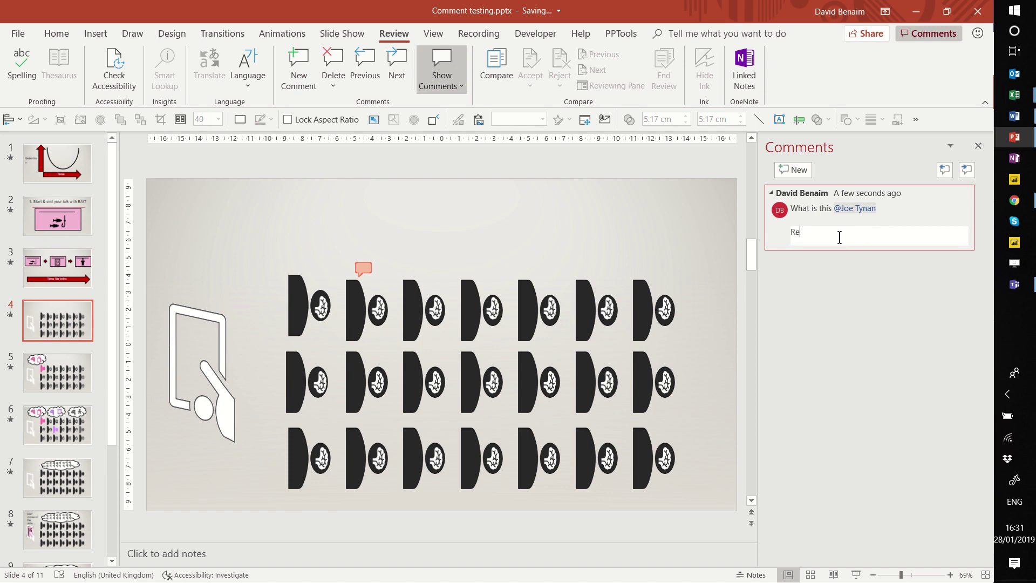
{"action": "left_click", "coordinate": [917, 36]}
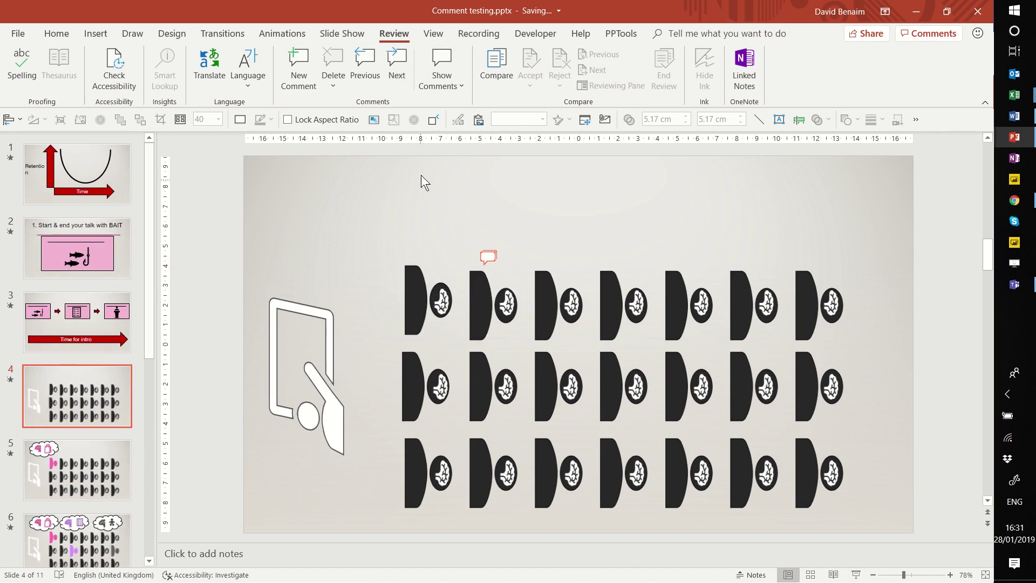
- Add an empty comment placed beside the door figure and hide the comments list
{"action": "left_click", "coordinate": [301, 78]}
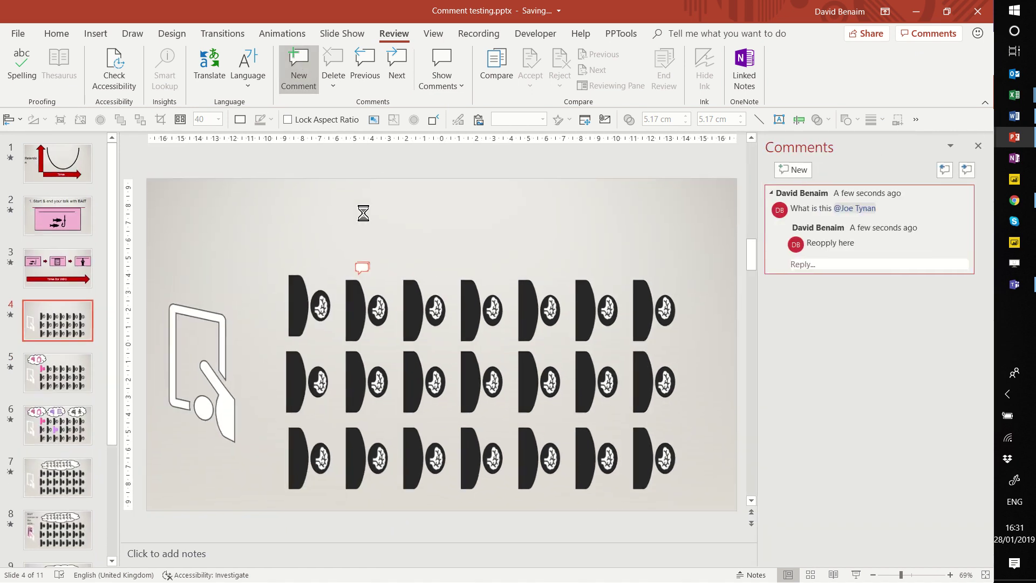
{"action": "mouse_move", "coordinate": [164, 189]}
{"action": "left_mouse_down"}
{"action": "mouse_move", "coordinate": [237, 369]}
{"action": "mouse_move", "coordinate": [238, 345]}
{"action": "left_mouse_up"}
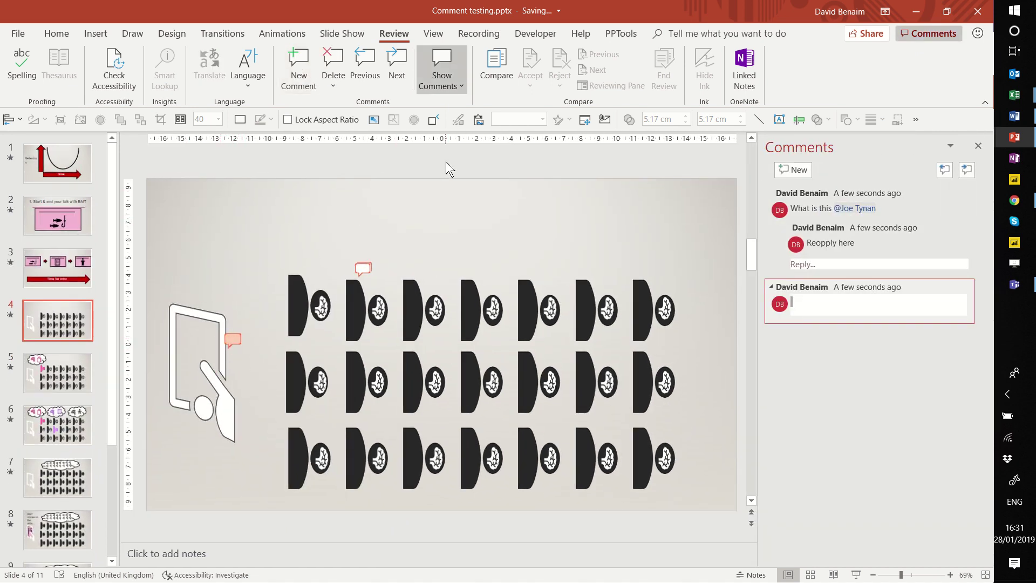
{"action": "left_click", "coordinate": [475, 197]}
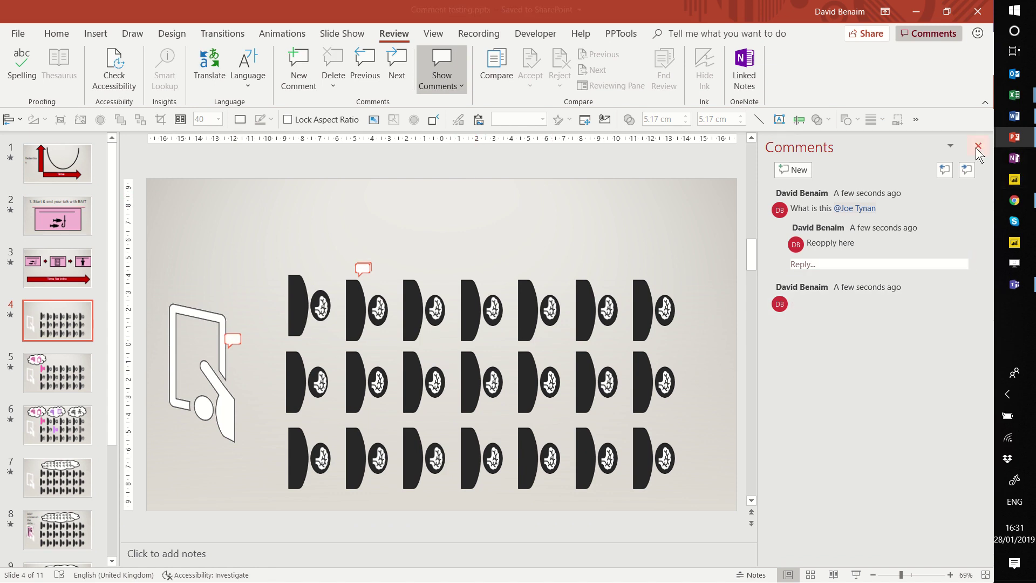
- Go to the Drop downs XTRA sheet in Excel comments.xlsx and close the Comments pane
{"action": "key", "text": "alt+Tab"}
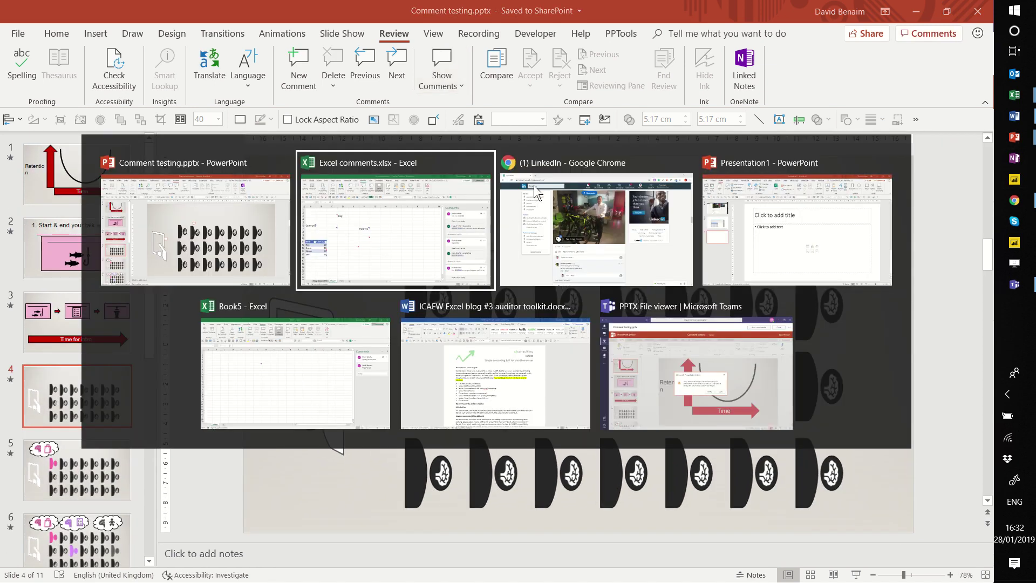
{"action": "left_click", "coordinate": [363, 393]}
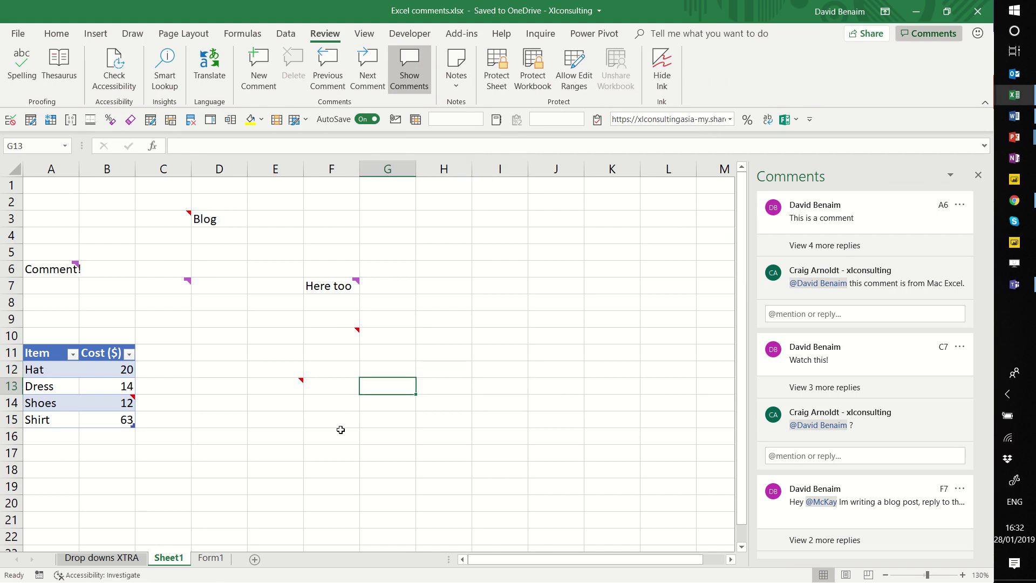
{"action": "left_click", "coordinate": [99, 563]}
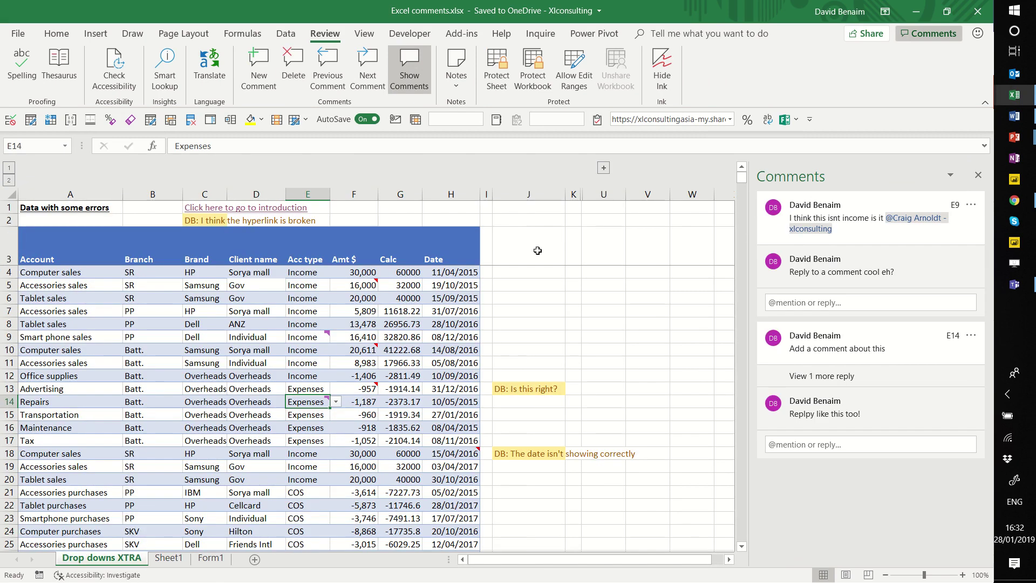
{"action": "left_click", "coordinate": [976, 176]}
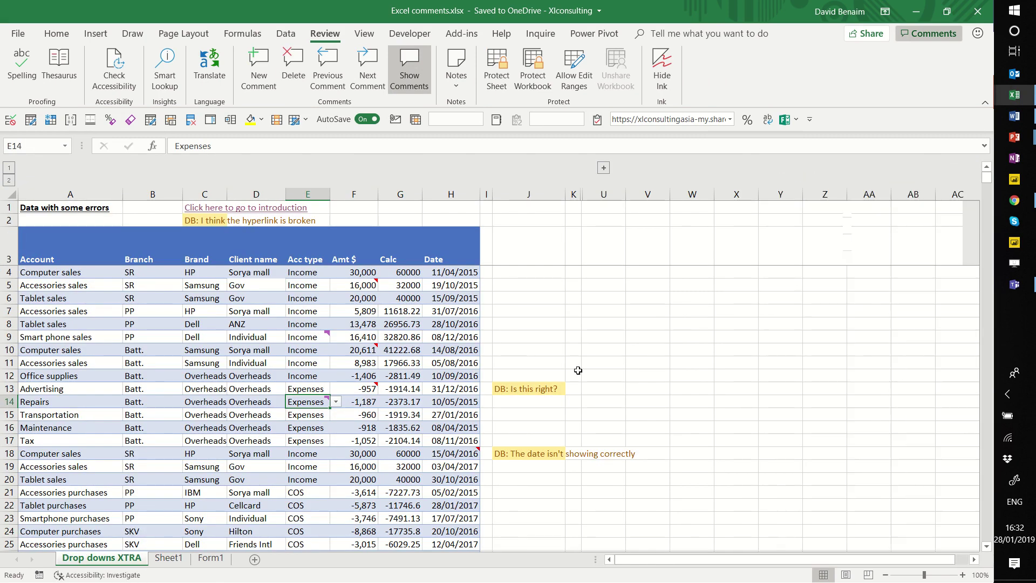
{"action": "left_click", "coordinate": [519, 349]}
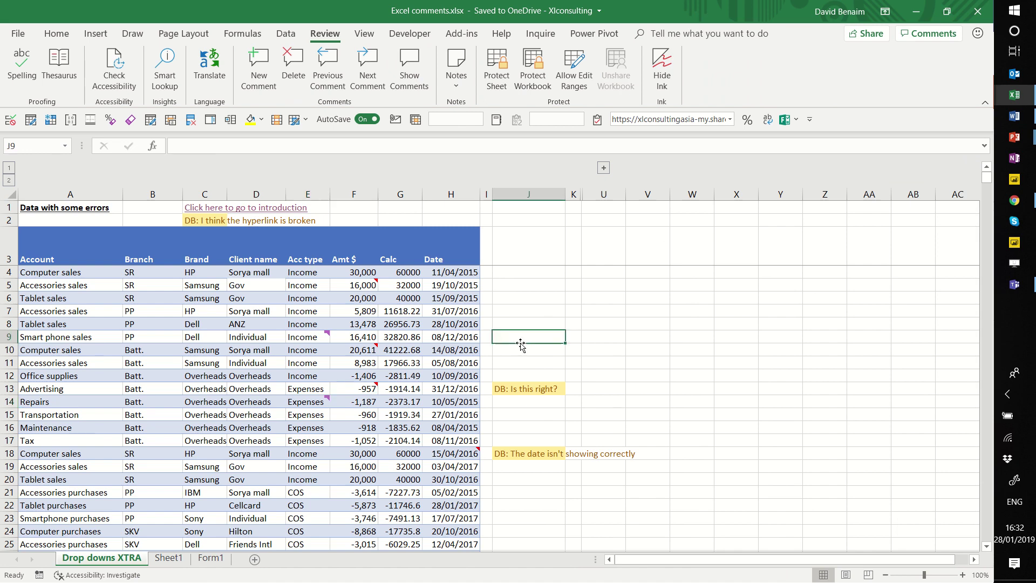
- Enter 'DB: What is going on' in cell J21 below the other DB notes
{"action": "left_click", "coordinate": [521, 389]}
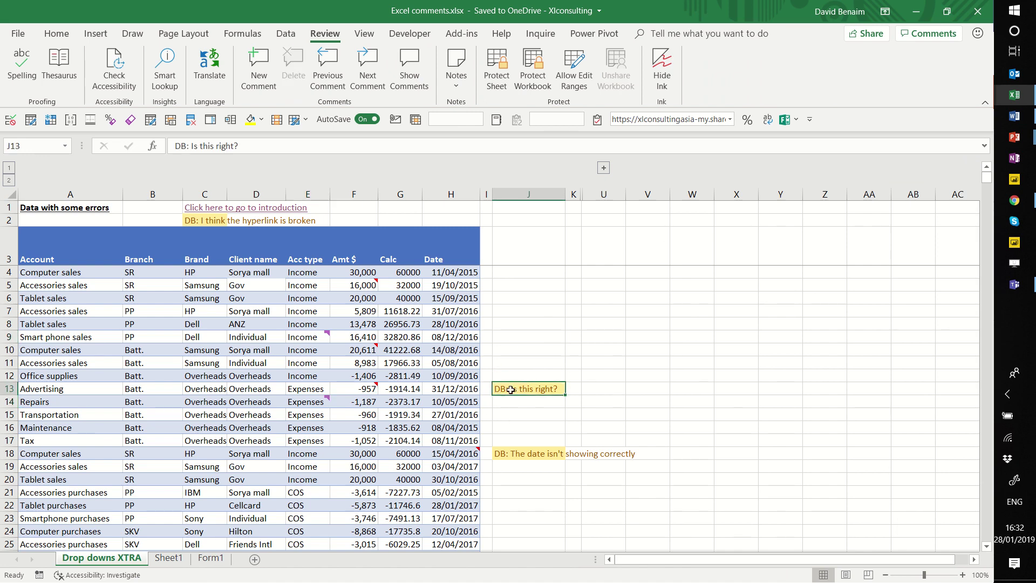
{"action": "left_click", "coordinate": [521, 493]}
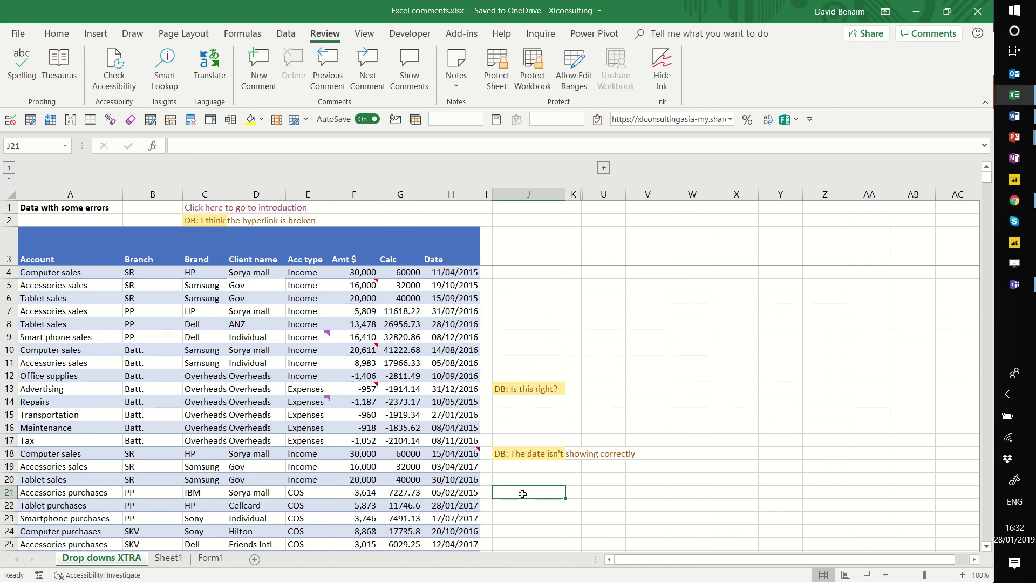
{"action": "type", "text": "DB"}
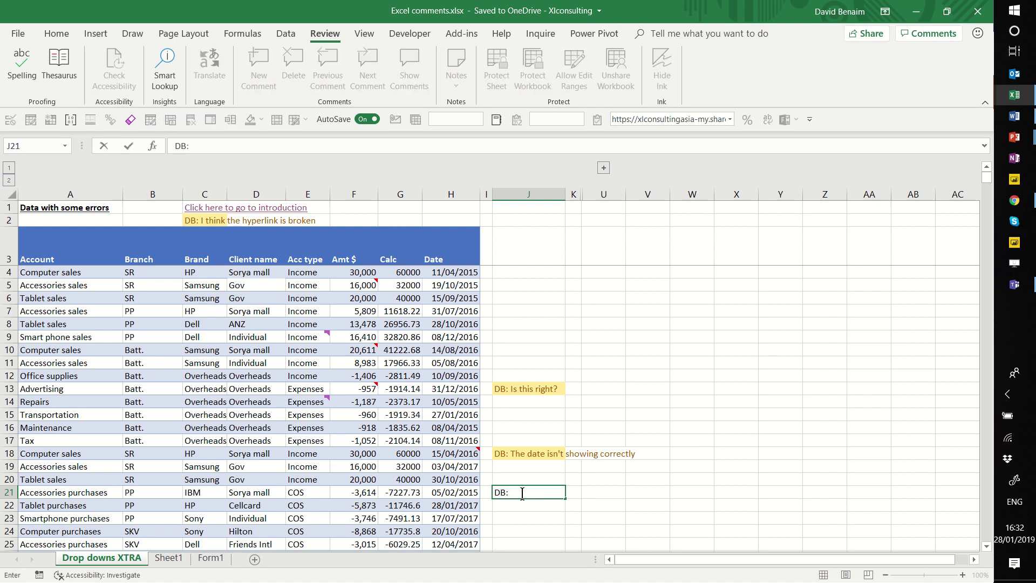
{"action": "type", "text": ": What is going on"}
{"action": "key", "text": "Return"}
{"action": "left_click", "coordinate": [522, 494]}
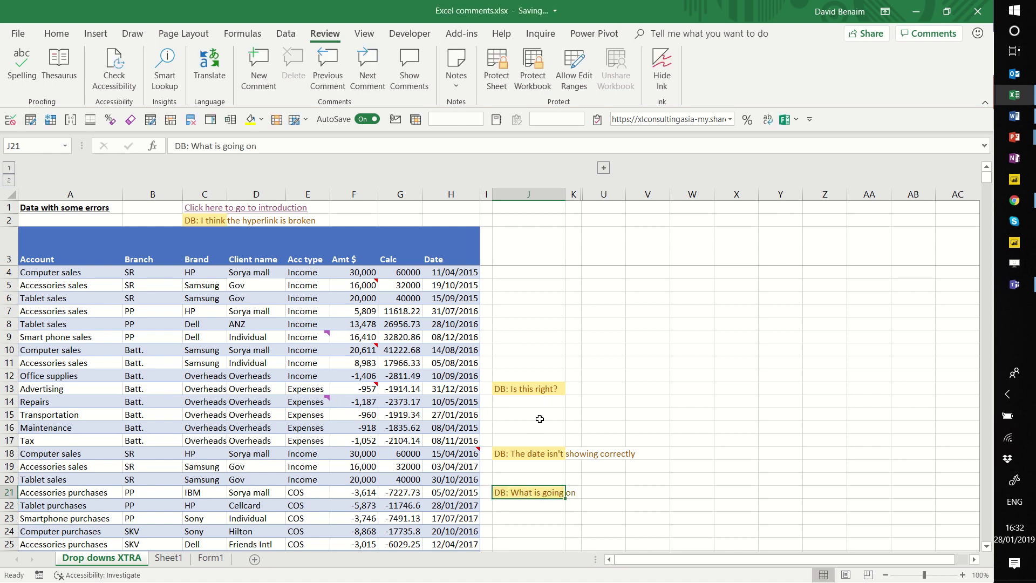
- Browse down column J to its last filled cell and scroll back up
{"action": "scroll", "coordinate": [548, 409], "scroll_direction": "down", "scroll_amount": 20}
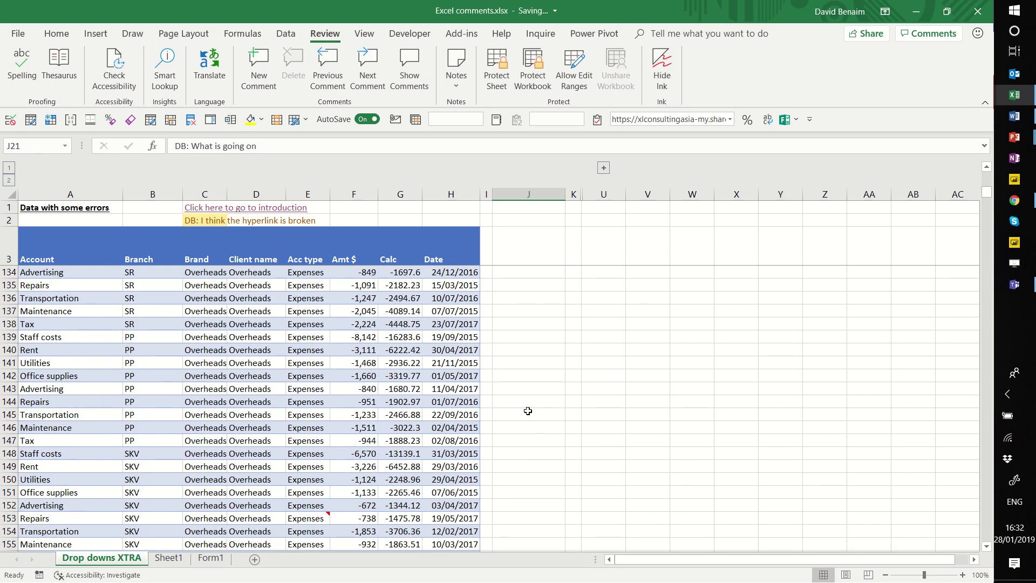
{"action": "left_click", "coordinate": [527, 411]}
{"action": "scroll", "coordinate": [534, 464], "scroll_direction": "down", "scroll_amount": 20}
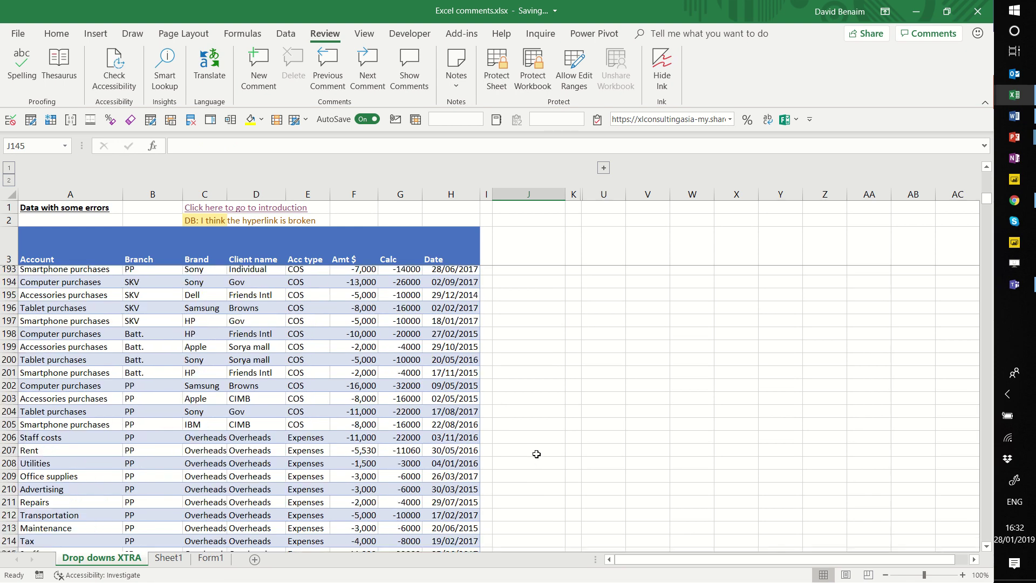
{"action": "scroll", "coordinate": [534, 453], "scroll_direction": "down", "scroll_amount": 18}
{"action": "left_click", "coordinate": [532, 454]}
{"action": "key", "text": "ctrl+Down"}
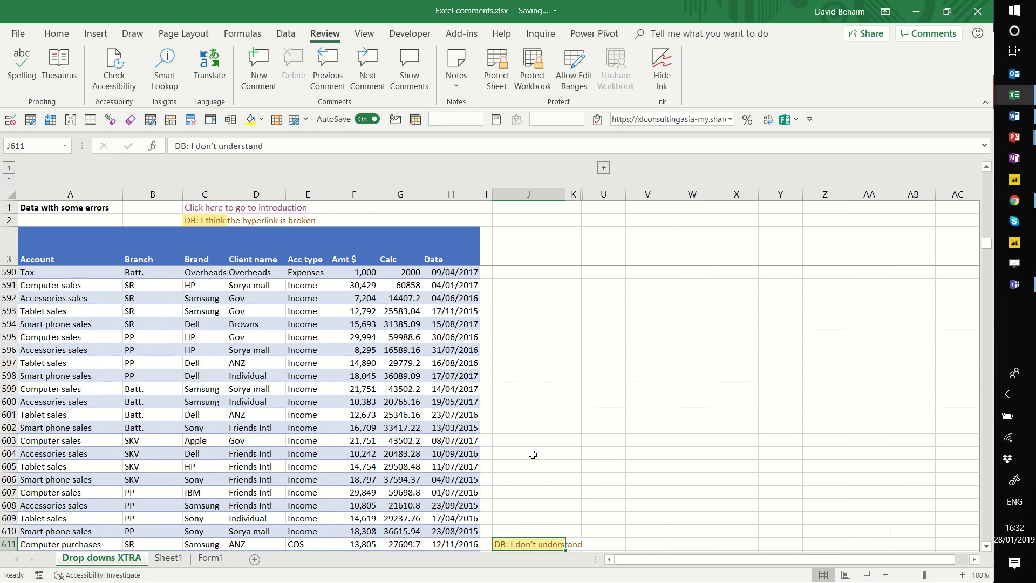
{"action": "scroll", "coordinate": [534, 420], "scroll_direction": "up", "scroll_amount": 20}
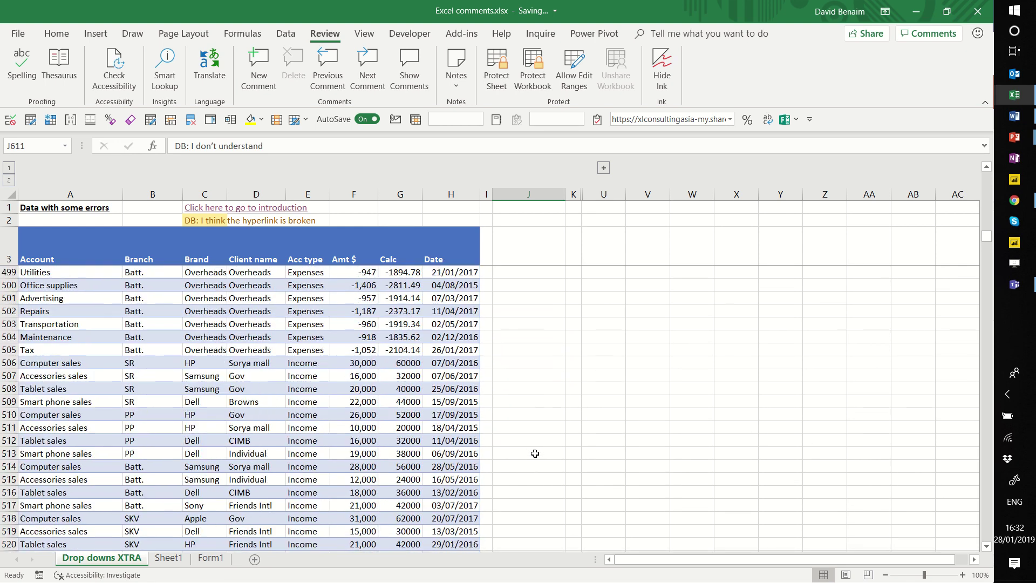
{"action": "scroll", "coordinate": [547, 381], "scroll_direction": "up", "scroll_amount": 20}
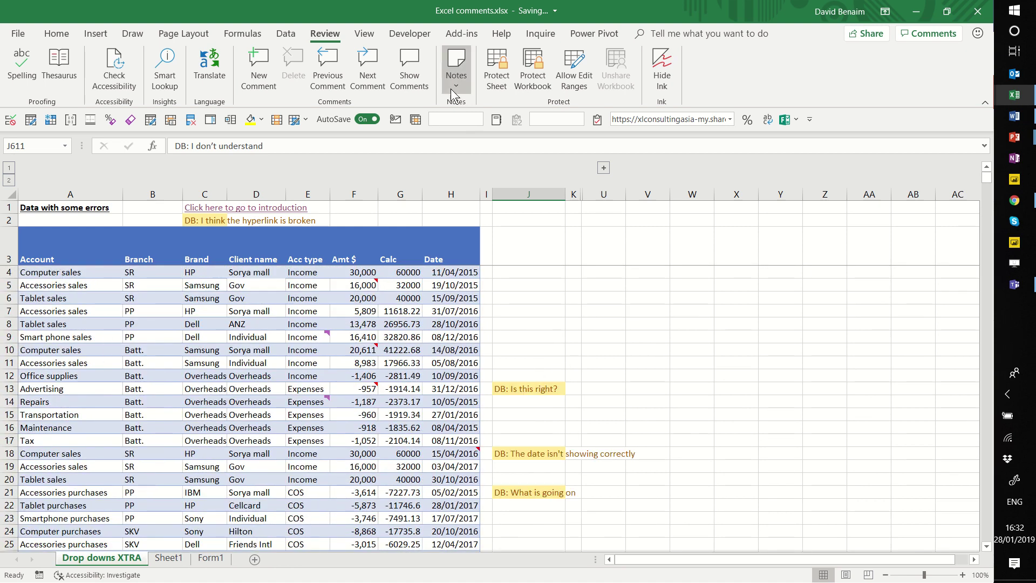
- Show all notes and move the 'This is what comments used to be called' note right
{"action": "left_click", "coordinate": [451, 89]}
{"action": "left_click", "coordinate": [492, 167]}
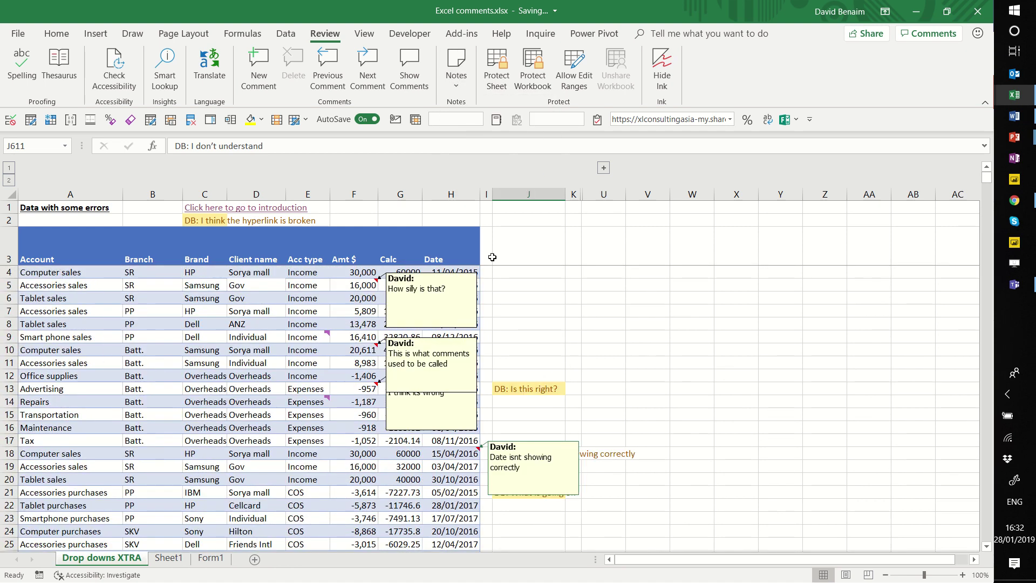
{"action": "left_click_drag", "start_coordinate": [477, 349], "coordinate": [594, 332]}
{"action": "scroll", "coordinate": [611, 359], "scroll_direction": "down", "scroll_amount": 1, "text": "ctrl"}
{"action": "scroll", "coordinate": [610, 359], "scroll_direction": "down", "scroll_amount": 4, "text": "ctrl"}
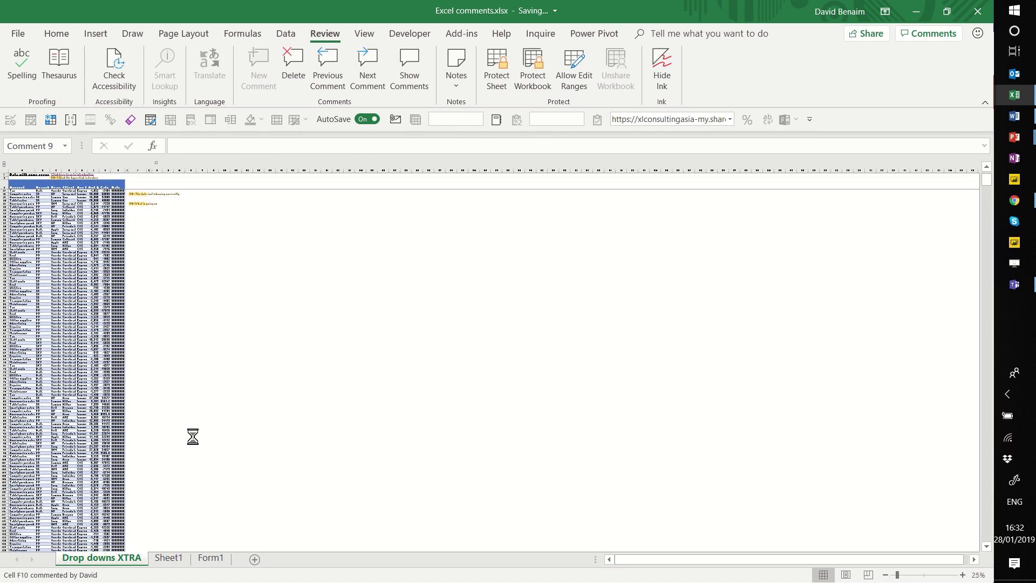
{"action": "scroll", "coordinate": [192, 435], "scroll_direction": "down", "scroll_amount": 1, "text": "ctrl"}
{"action": "scroll", "coordinate": [97, 464], "scroll_direction": "down", "scroll_amount": 5}
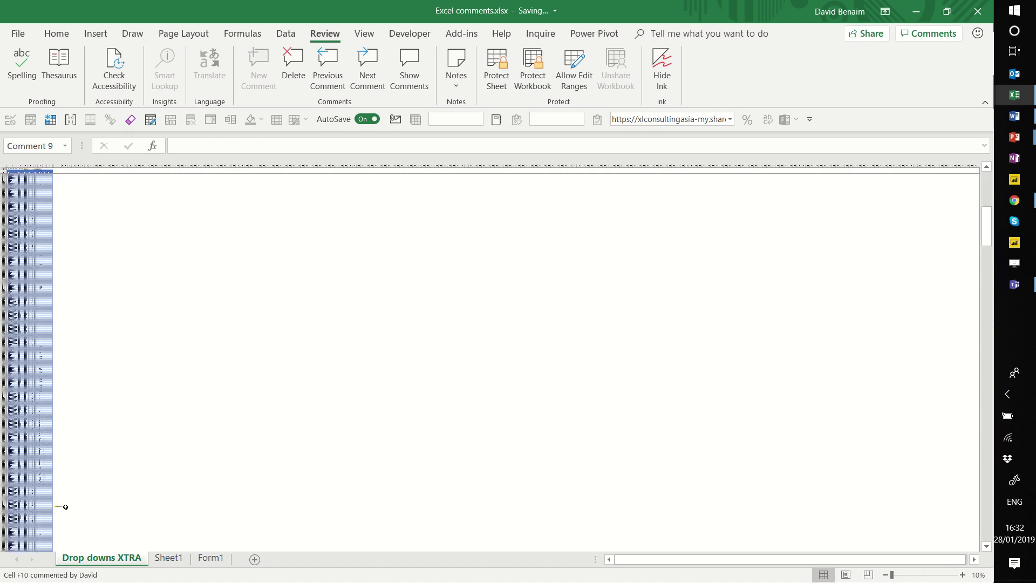
{"action": "scroll", "coordinate": [65, 506], "scroll_direction": "down", "scroll_amount": 5}
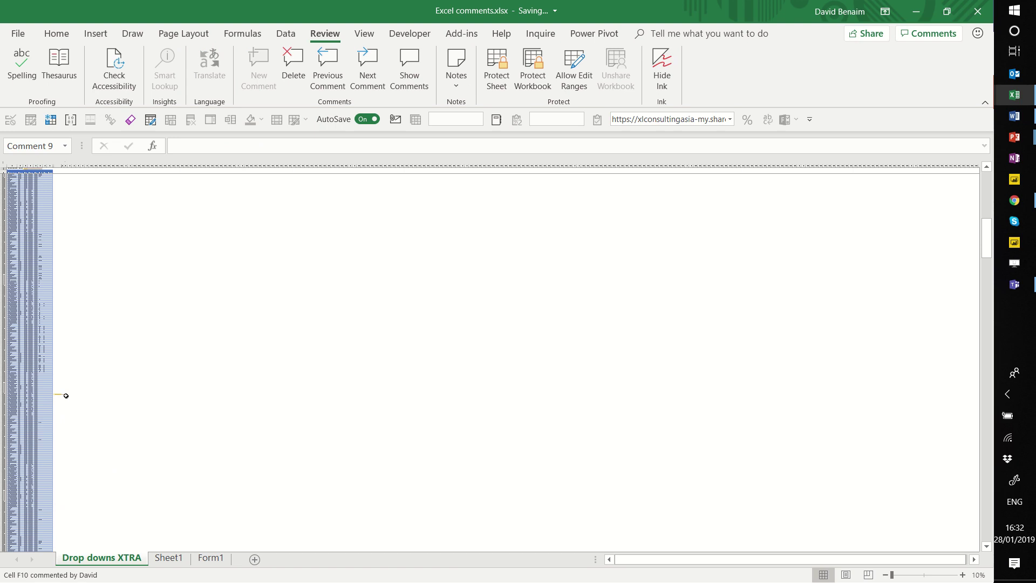
- Review the displayed notes, then select an empty cell away from the table
{"action": "left_click", "coordinate": [57, 394]}
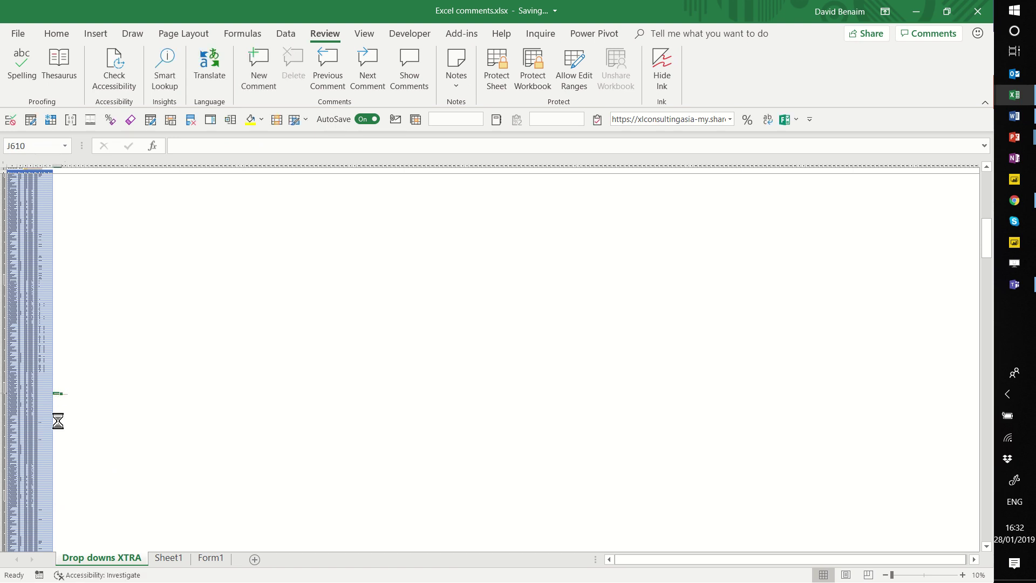
{"action": "scroll", "coordinate": [56, 421], "scroll_direction": "up", "scroll_amount": 10}
{"action": "scroll", "coordinate": [111, 399], "scroll_direction": "up", "scroll_amount": 20}
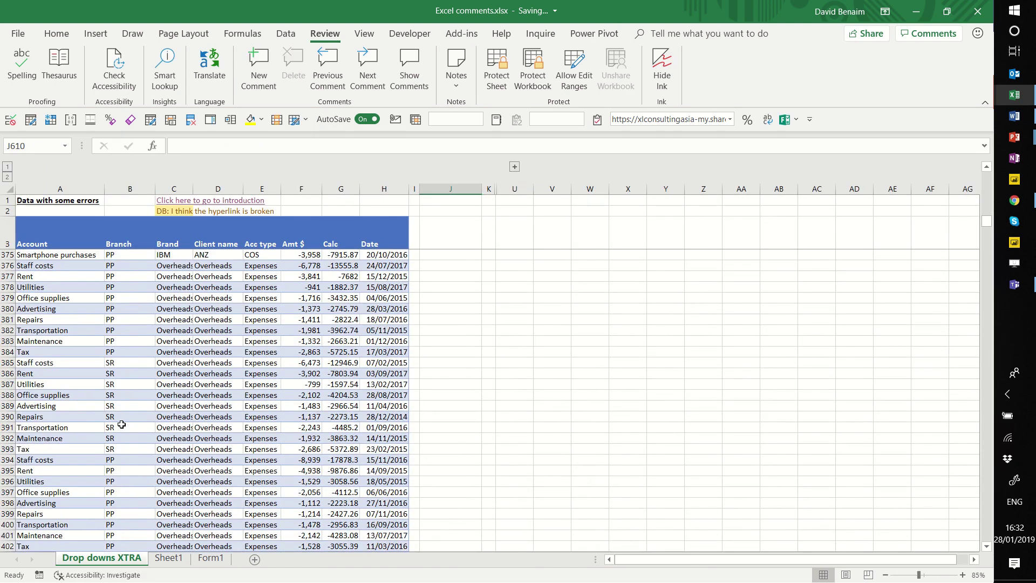
{"action": "scroll", "coordinate": [135, 434], "scroll_direction": "up", "scroll_amount": 17}
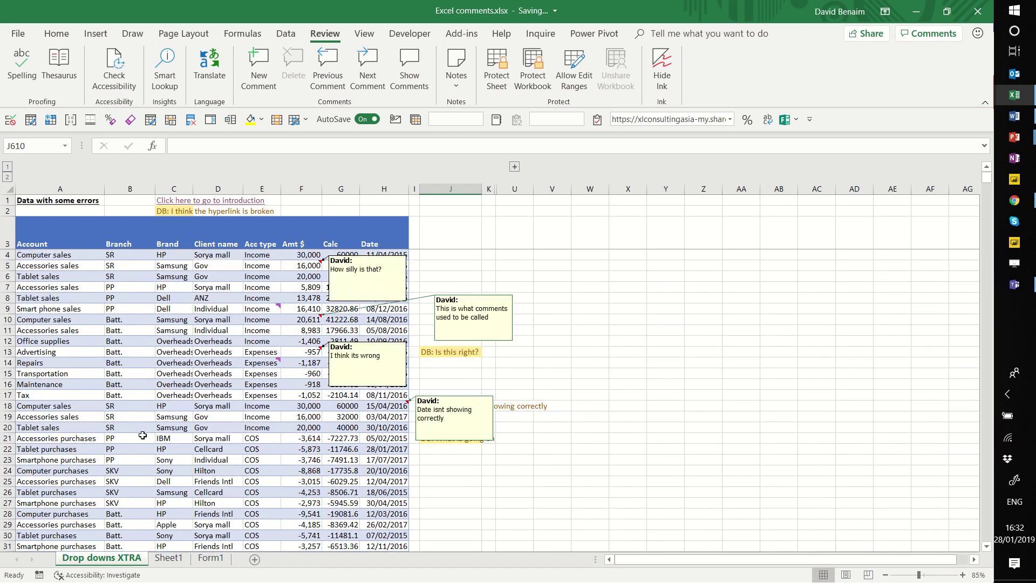
{"action": "left_click", "coordinate": [623, 290]}
{"action": "left_click", "coordinate": [558, 263]}
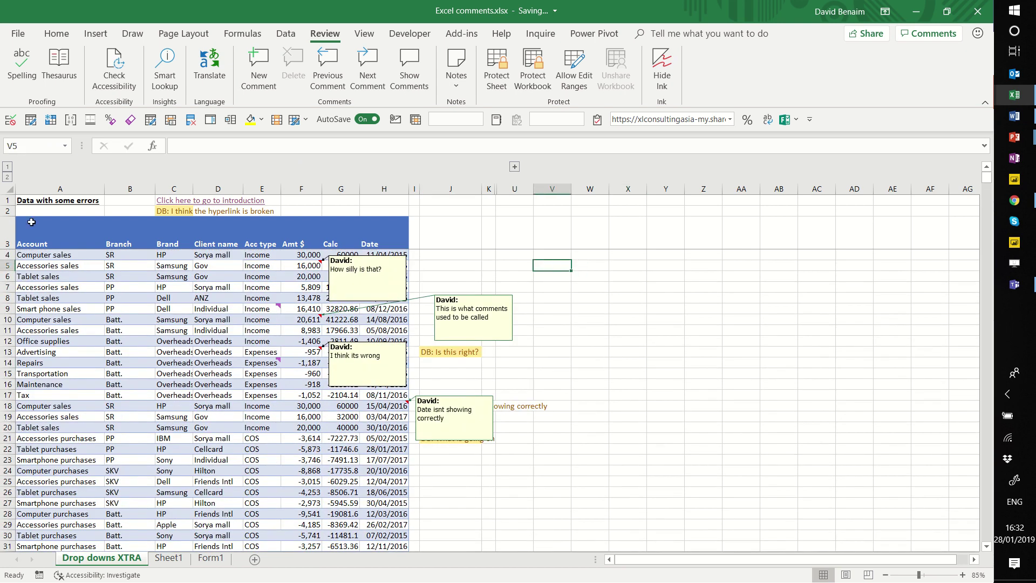
- Select the whole worksheet and start a Text That Contains highlight rule
{"action": "left_click", "coordinate": [11, 190]}
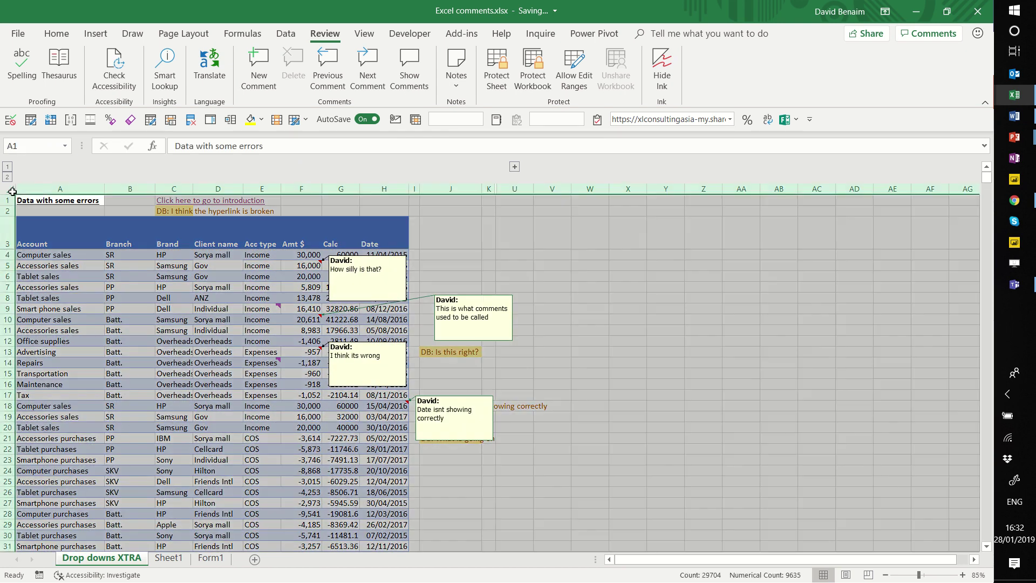
{"action": "left_click", "coordinate": [57, 34]}
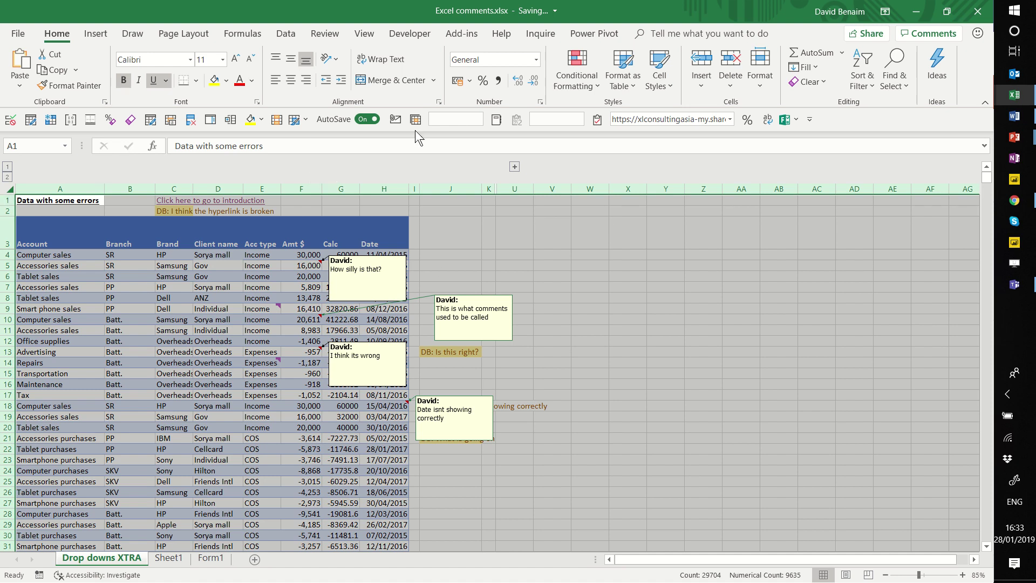
{"action": "left_click", "coordinate": [577, 86]}
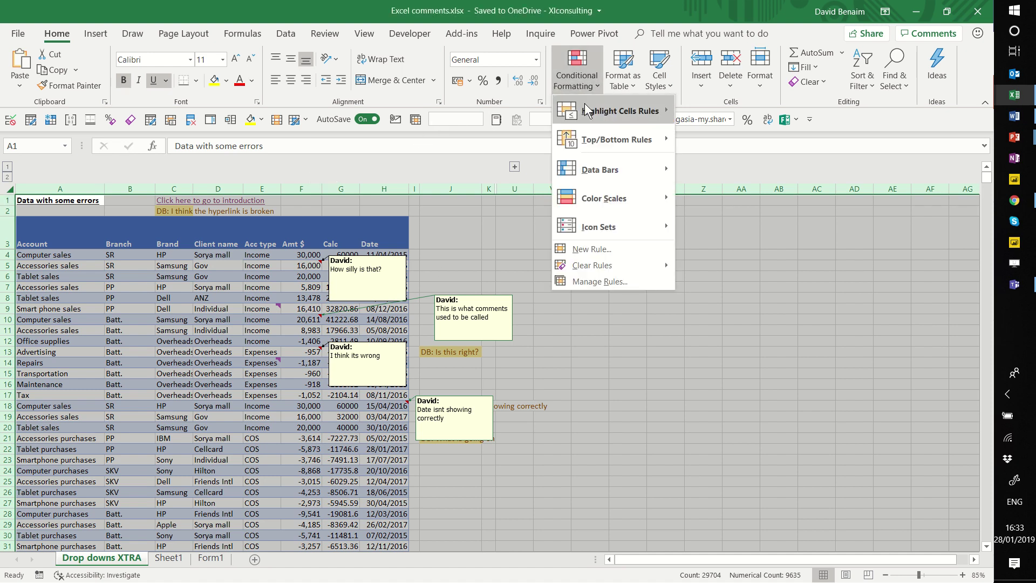
{"action": "mouse_move", "coordinate": [584, 102]}
{"action": "left_click", "coordinate": [716, 232]}
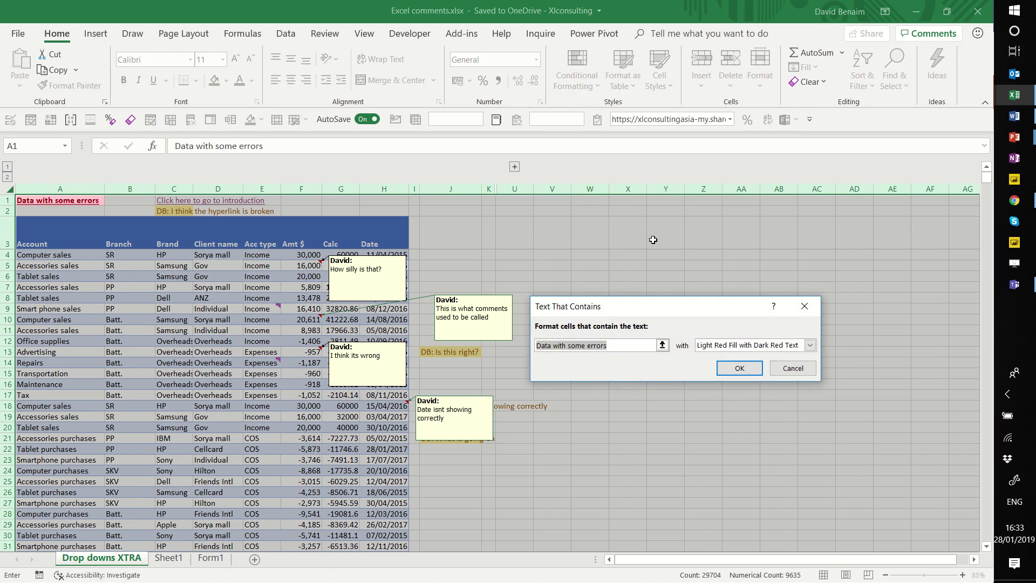
- Preview the Samsung and SR matches, then set the match text to DF:
{"action": "type", "text": "S"}
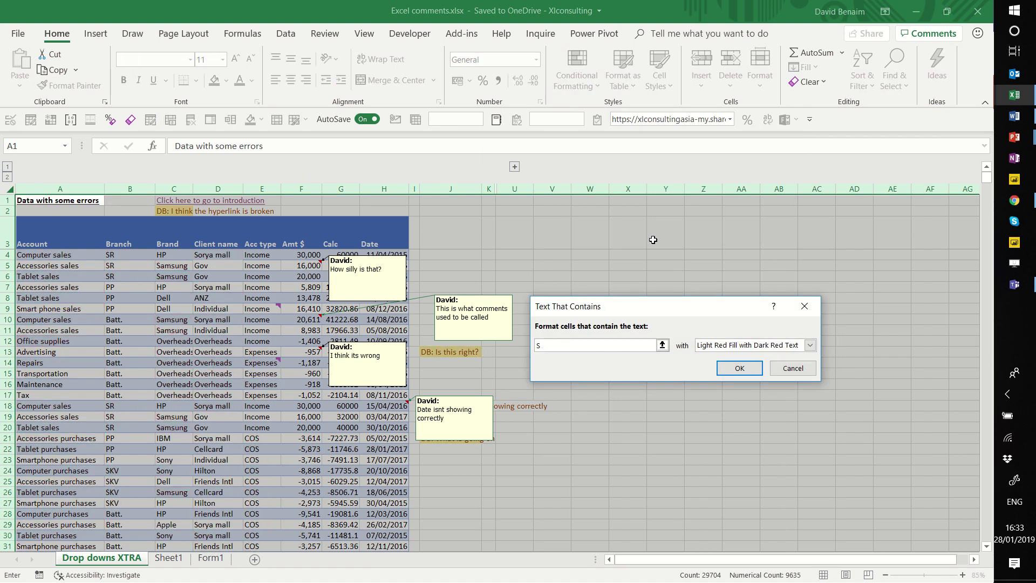
{"action": "type", "text": "umamsun"}
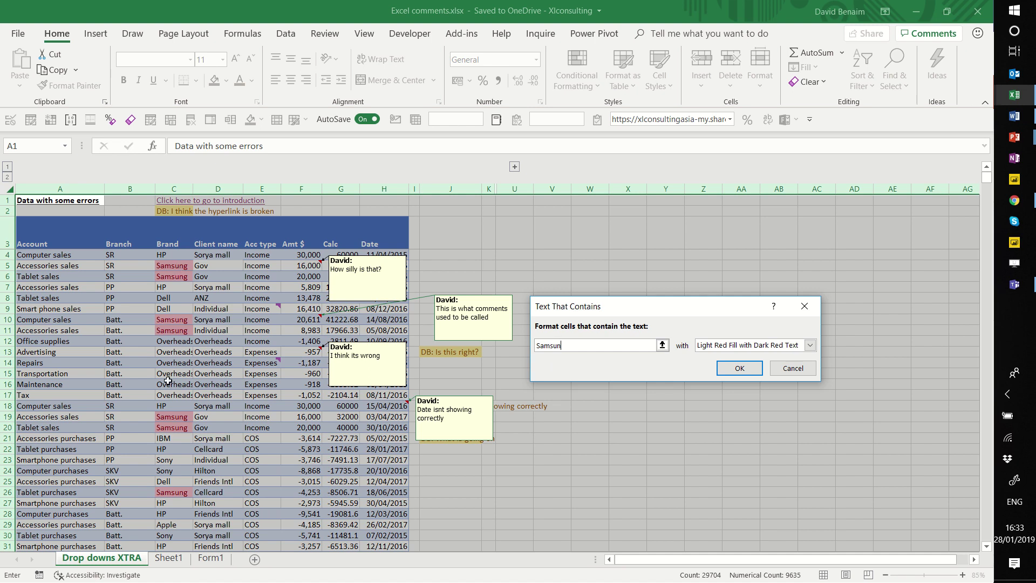
{"action": "key", "text": "Left"}
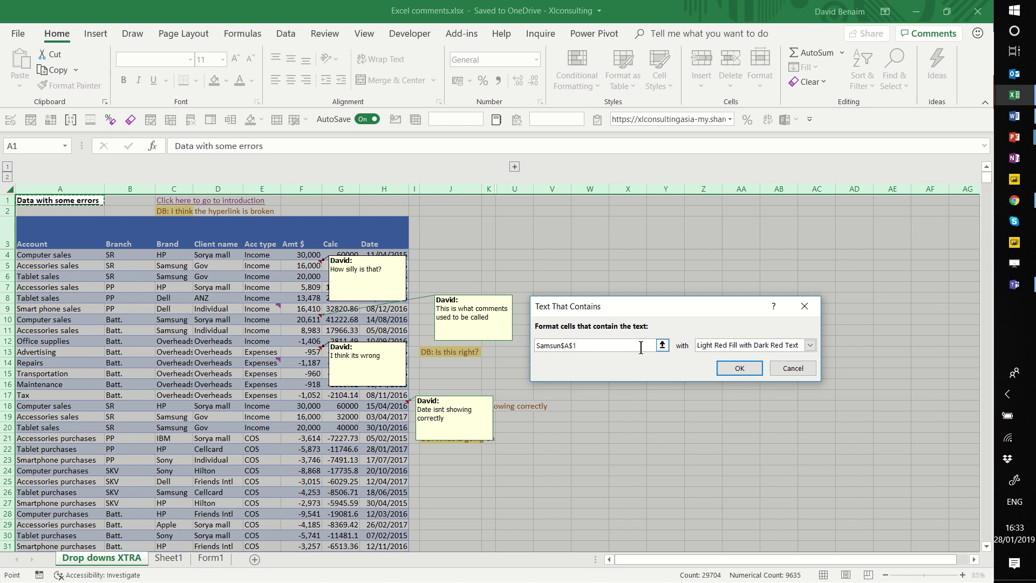
{"action": "left_click_drag", "start_coordinate": [622, 345], "coordinate": [536, 345]}
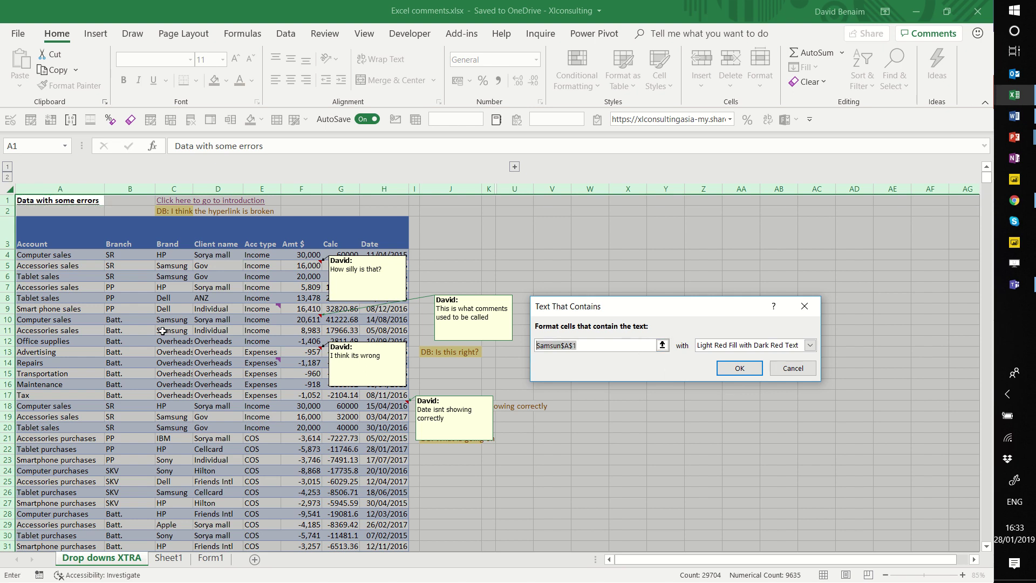
{"action": "type", "text": "SR"}
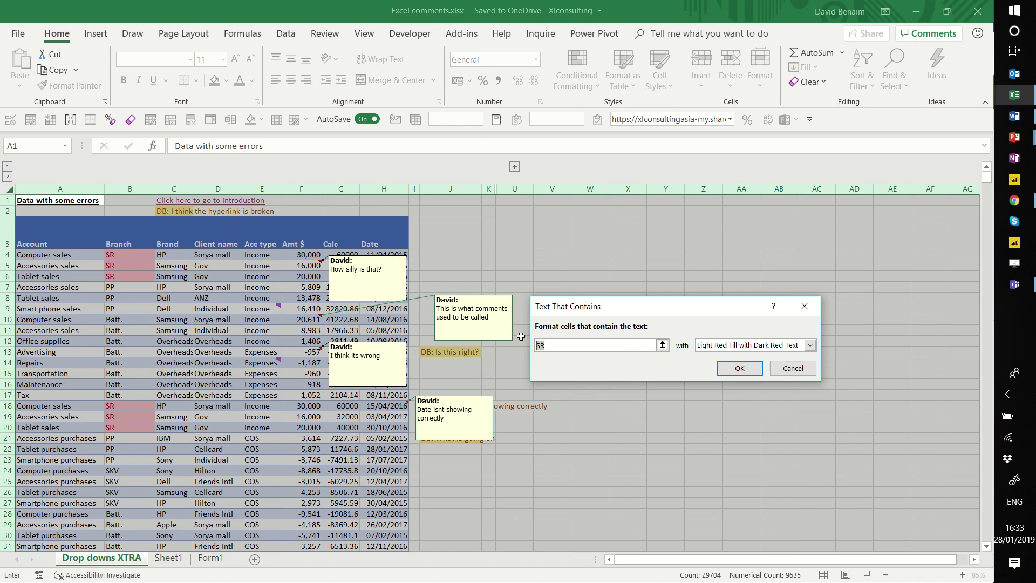
{"action": "type", "text": "DF:"}
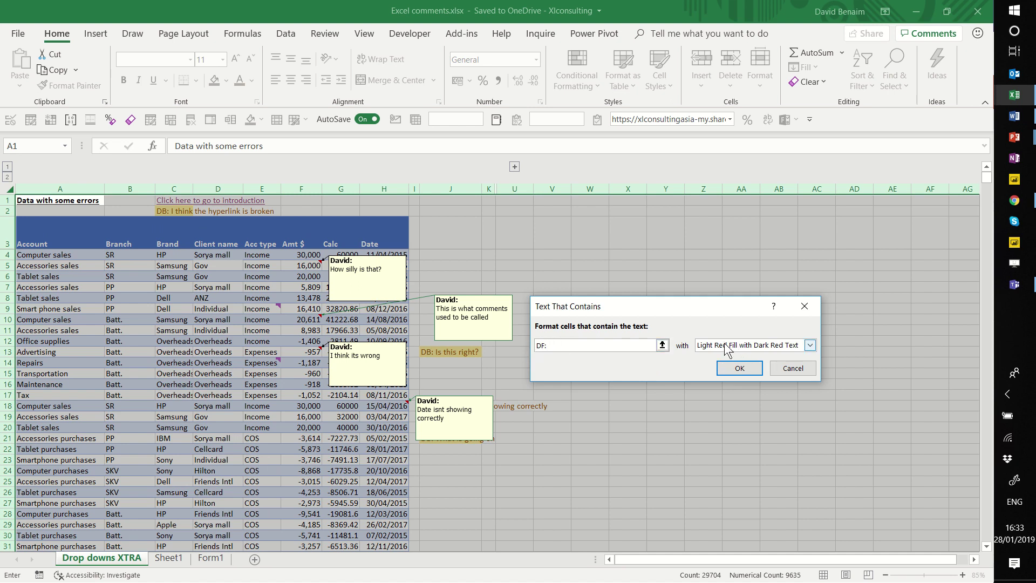
- Give the DF: rule a custom light blue fill and apply it to the sheet
{"action": "left_click", "coordinate": [735, 349]}
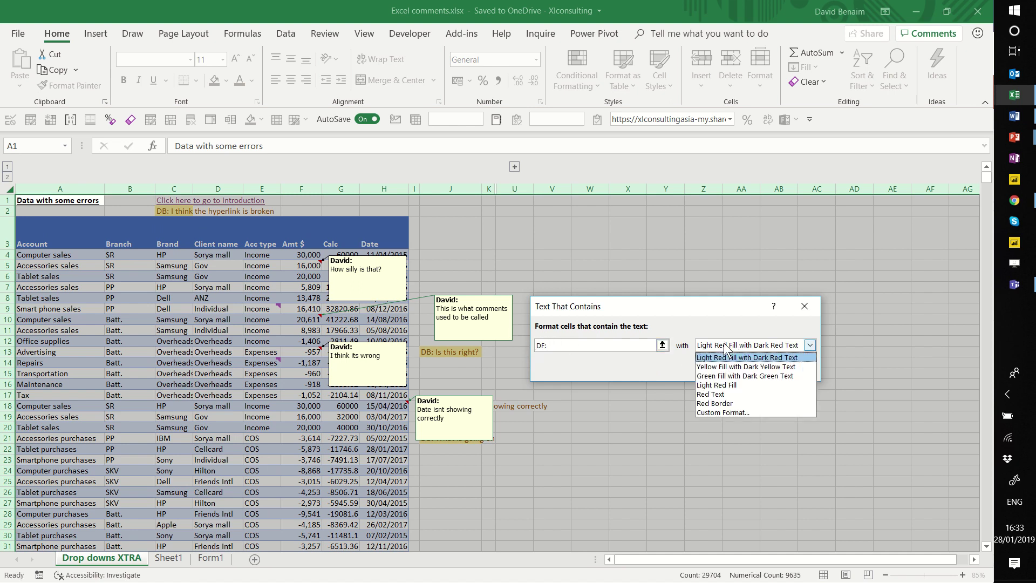
{"action": "left_click", "coordinate": [719, 413]}
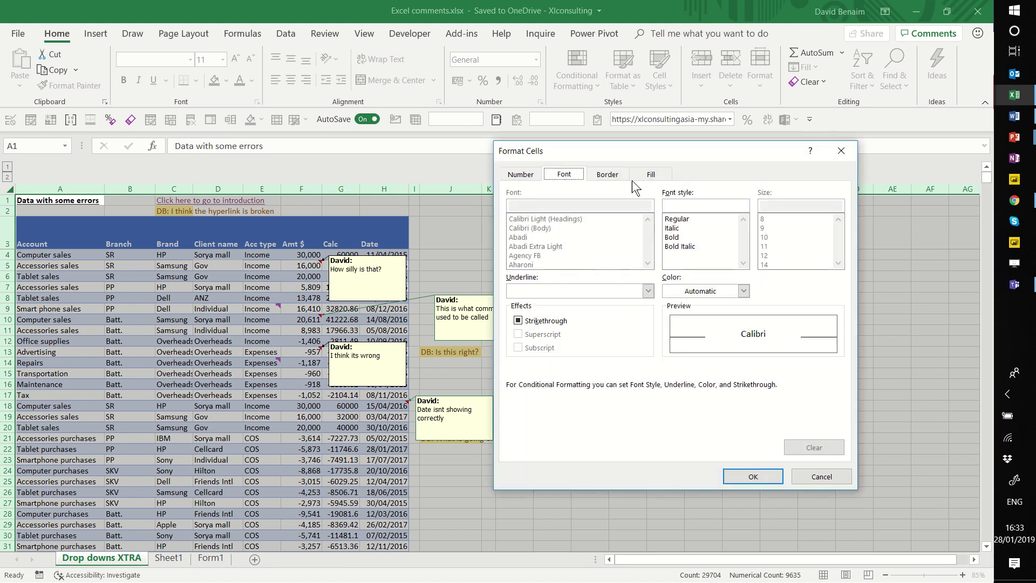
{"action": "left_click", "coordinate": [647, 174]}
{"action": "left_click", "coordinate": [567, 250]}
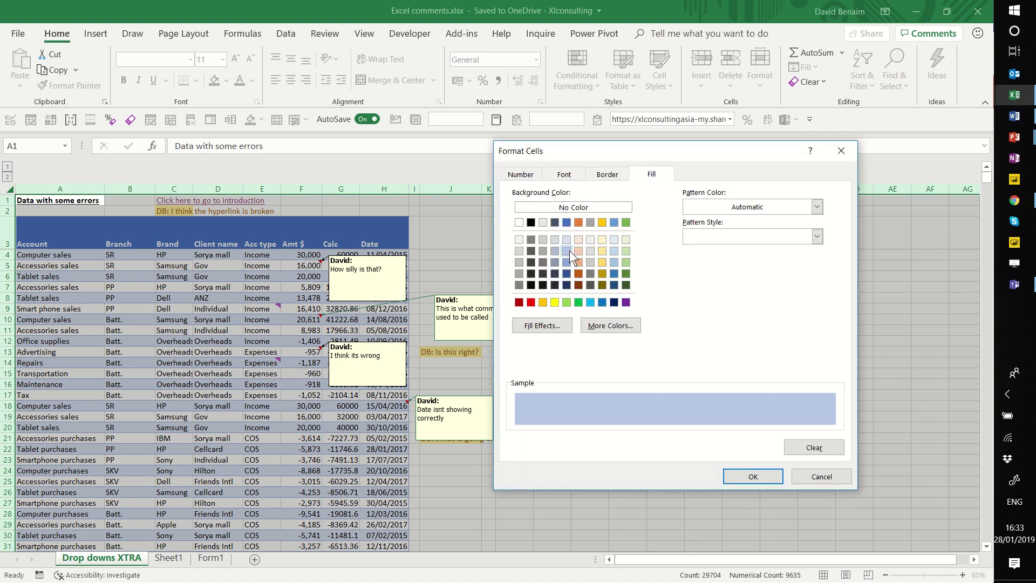
{"action": "left_click", "coordinate": [745, 475]}
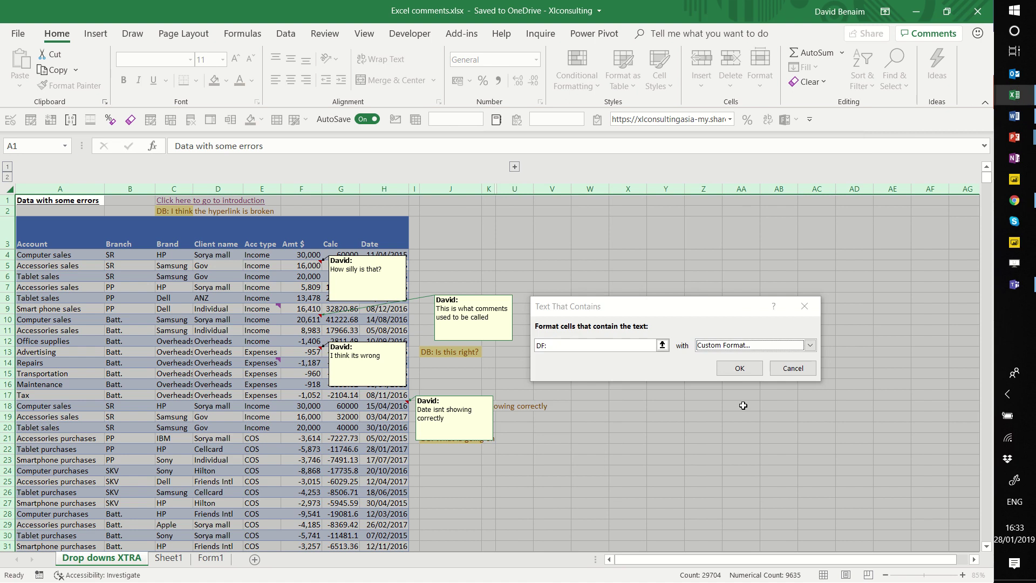
{"action": "left_click", "coordinate": [739, 369]}
{"action": "left_click", "coordinate": [436, 481]}
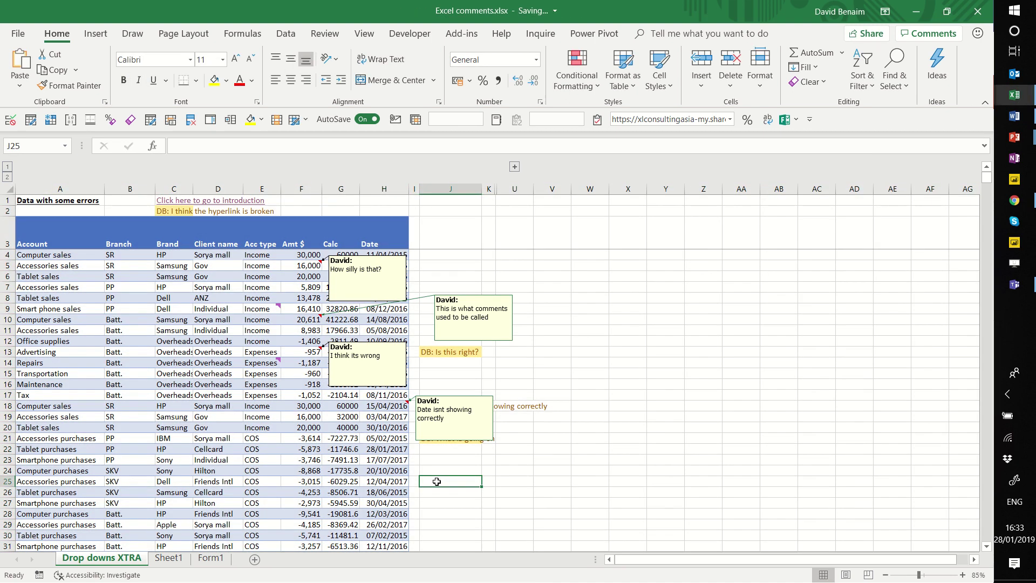
- Enter 'DF: What is this?' in J25 and 'DF: I don't understand?' in G2
{"action": "type", "text": "DF: W"}
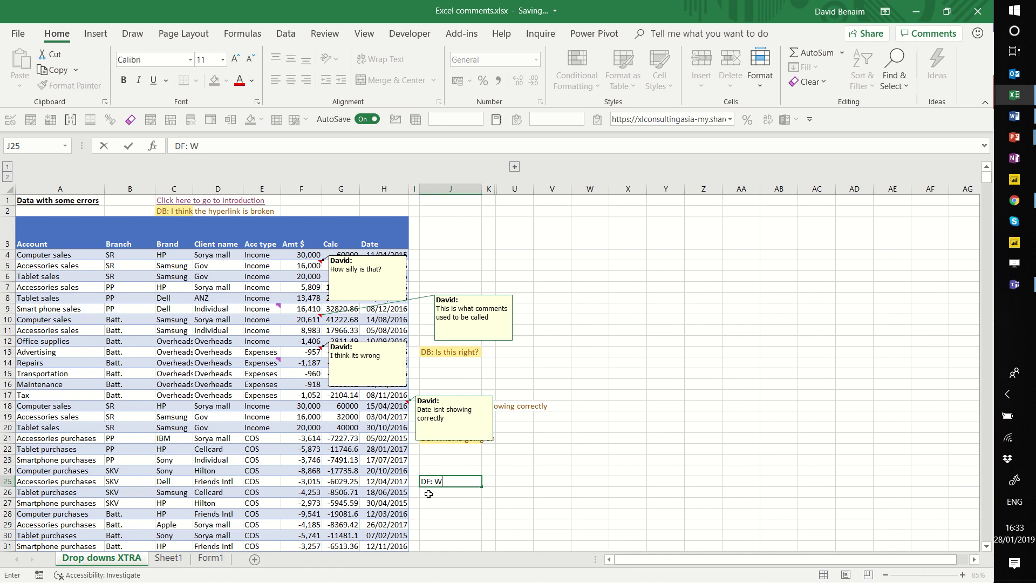
{"action": "type", "text": "hat is this?"}
{"action": "key", "text": "Return"}
{"action": "key", "text": "Return"}
{"action": "key", "text": "Return"}
{"action": "key", "text": "Return"}
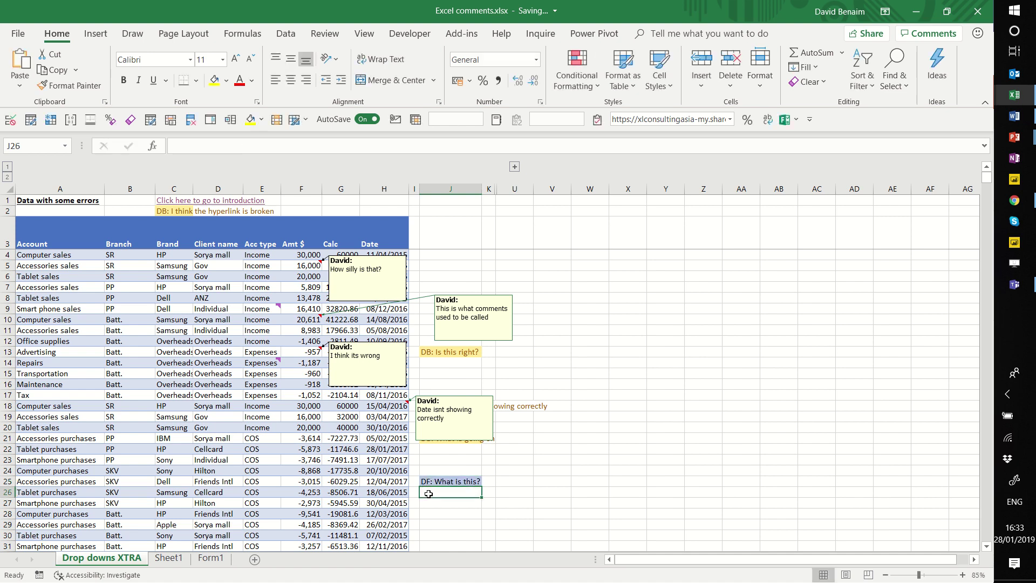
{"action": "left_click", "coordinate": [331, 206]}
{"action": "type", "text": "DF"}
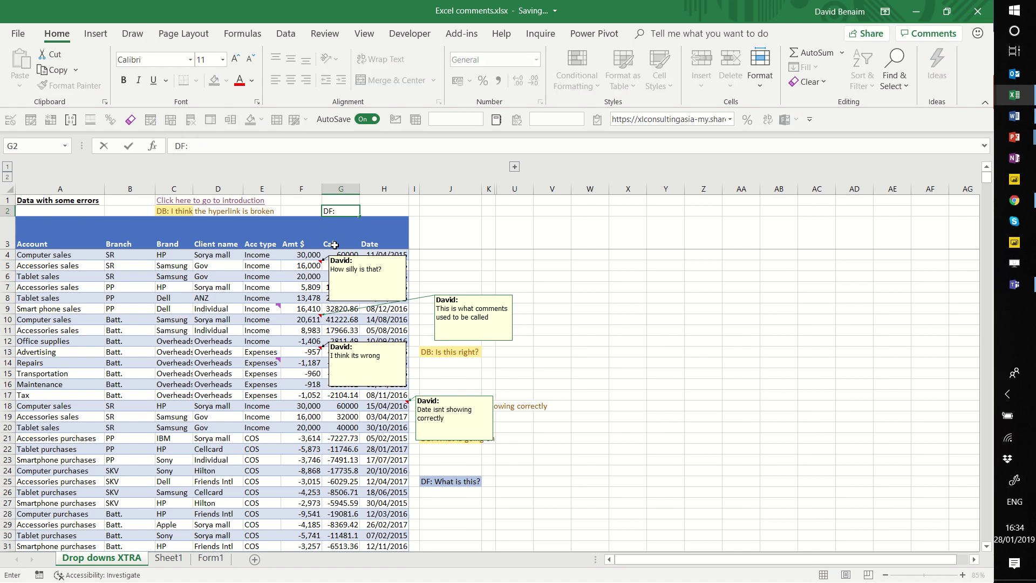
{"action": "type", "text": ": I don't understyand"}
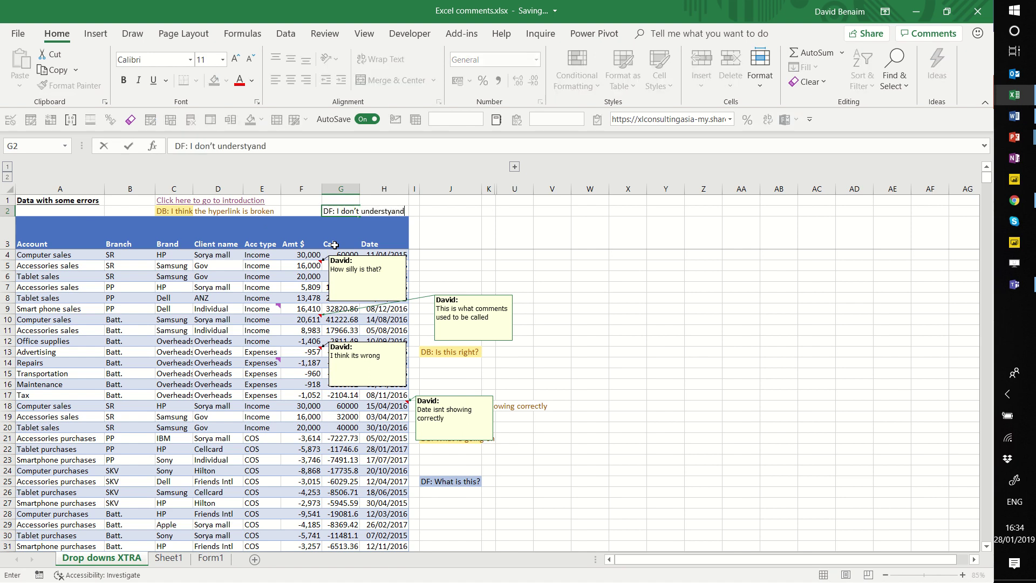
{"action": "key", "text": "BackSpace"}
{"action": "key", "text": "BackSpace"}
{"action": "type", "text": "tand?"}
{"action": "key", "text": "Return"}
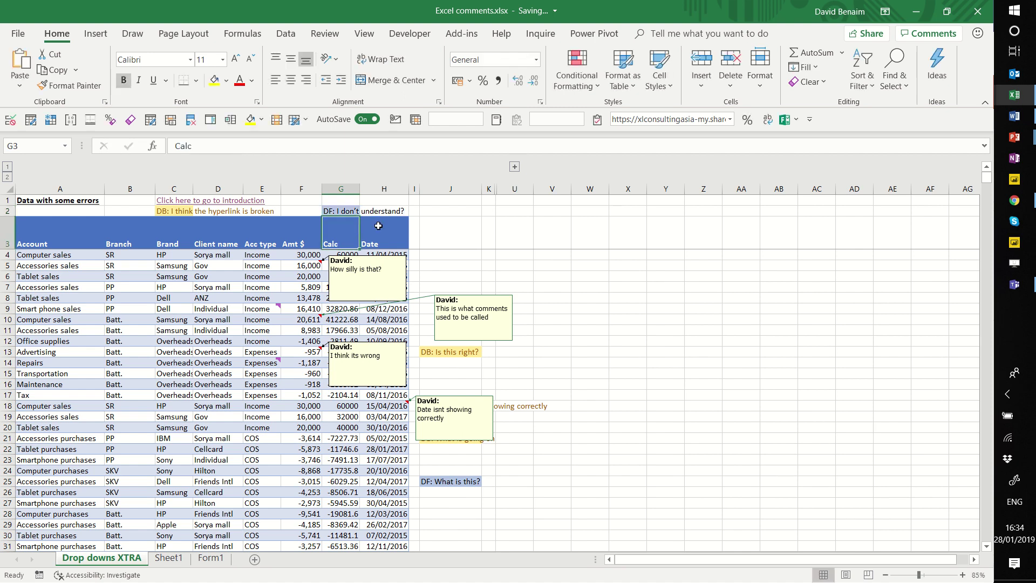
{"action": "left_click", "coordinate": [503, 276]}
{"action": "left_click", "coordinate": [548, 297]}
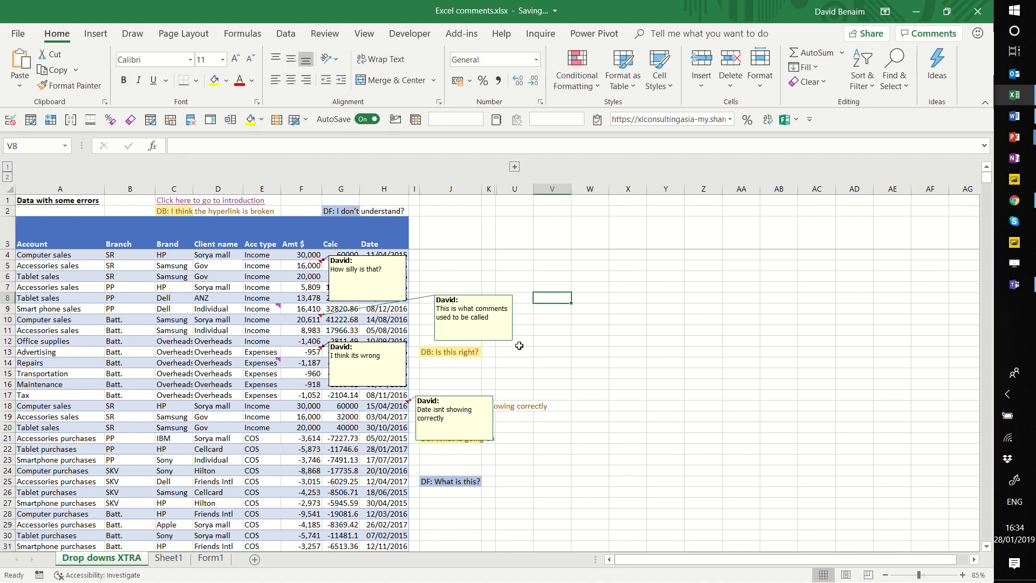
{"action": "left_click", "coordinate": [448, 354]}
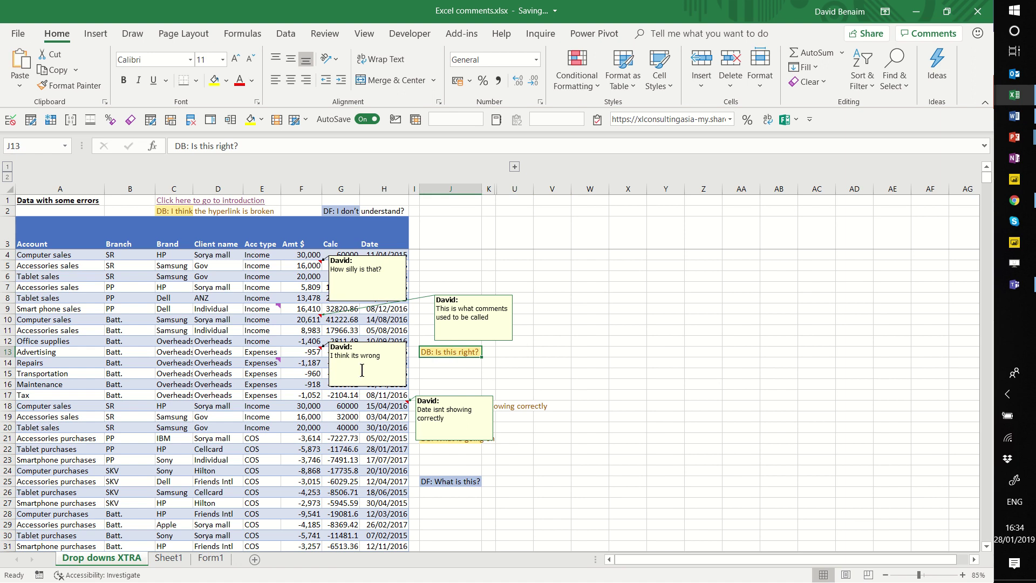
{"action": "left_click", "coordinate": [317, 479]}
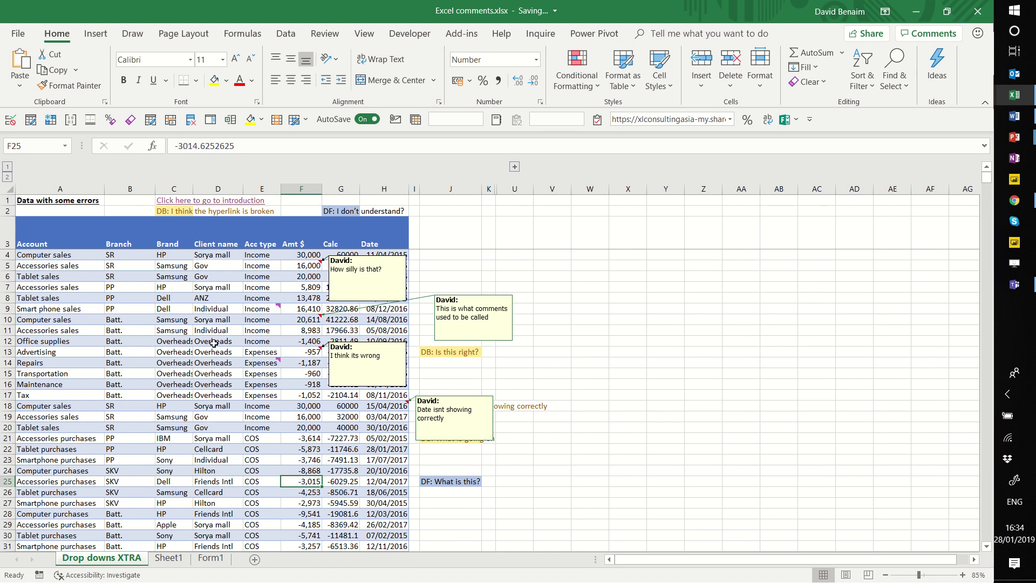
{"action": "left_click", "coordinate": [301, 276]}
{"action": "left_click", "coordinate": [298, 305]}
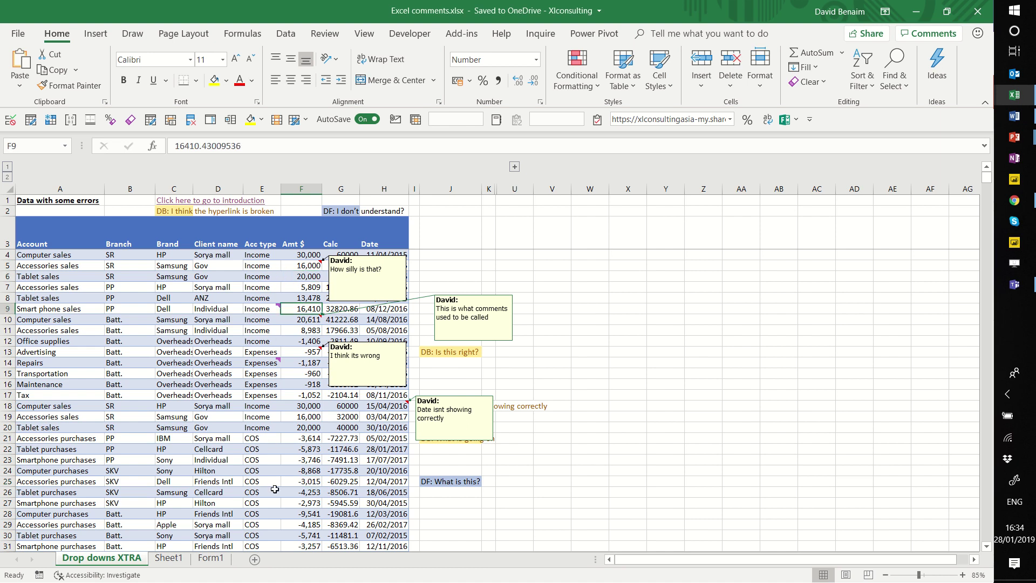
{"action": "left_click", "coordinate": [441, 484]}
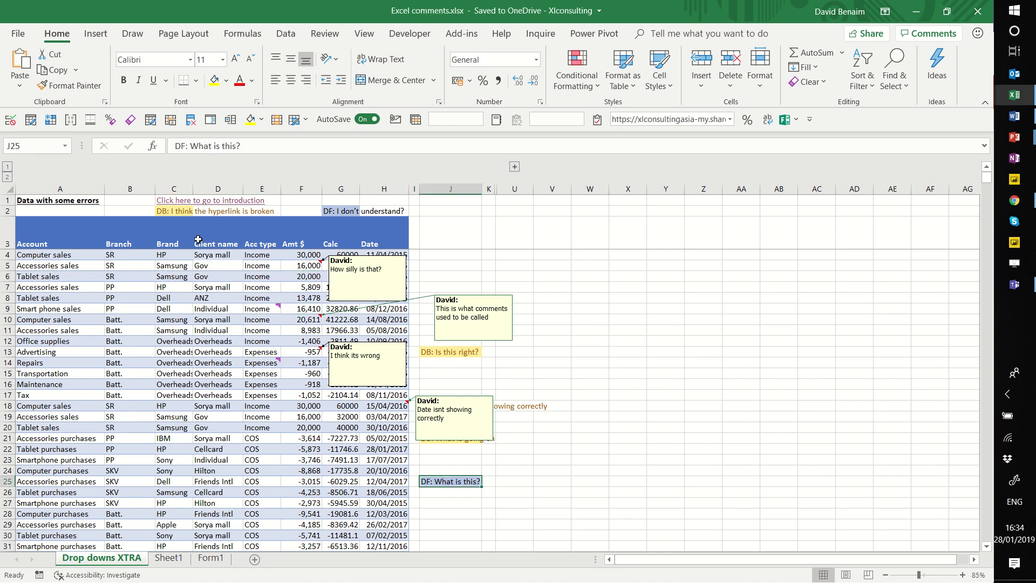
{"action": "left_click", "coordinate": [168, 211]}
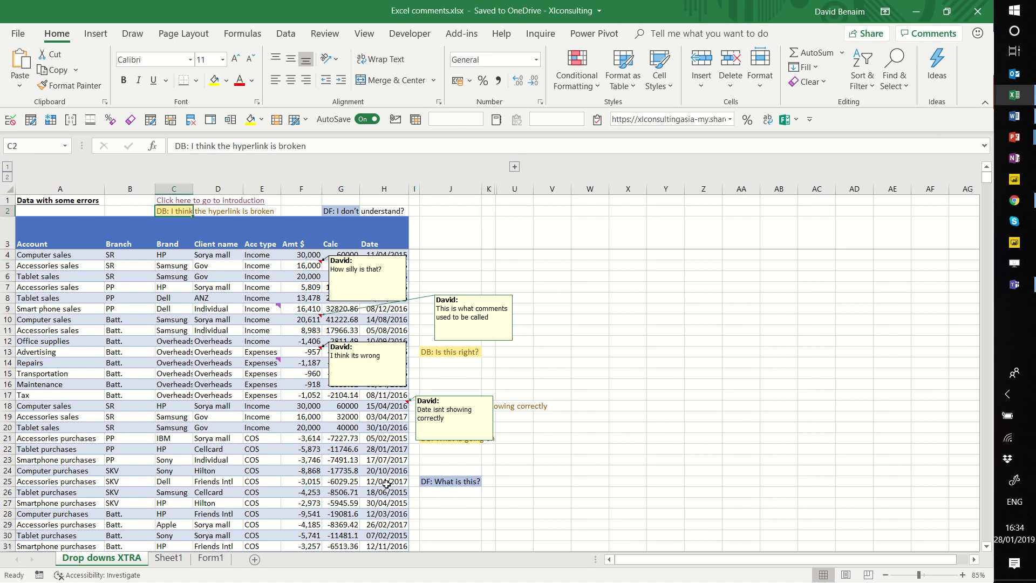
{"action": "left_click", "coordinate": [448, 512]}
{"action": "left_click", "coordinate": [442, 482]}
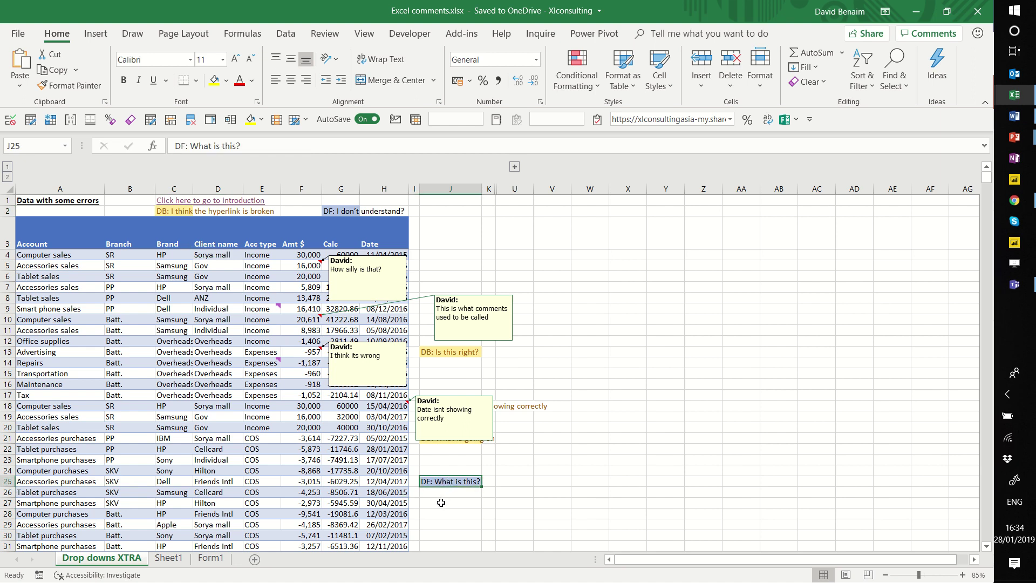
{"action": "scroll", "coordinate": [441, 502], "scroll_direction": "down", "scroll_amount": 8}
{"action": "scroll", "coordinate": [451, 491], "scroll_direction": "up", "scroll_amount": 8}
{"action": "left_click", "coordinate": [459, 262]}
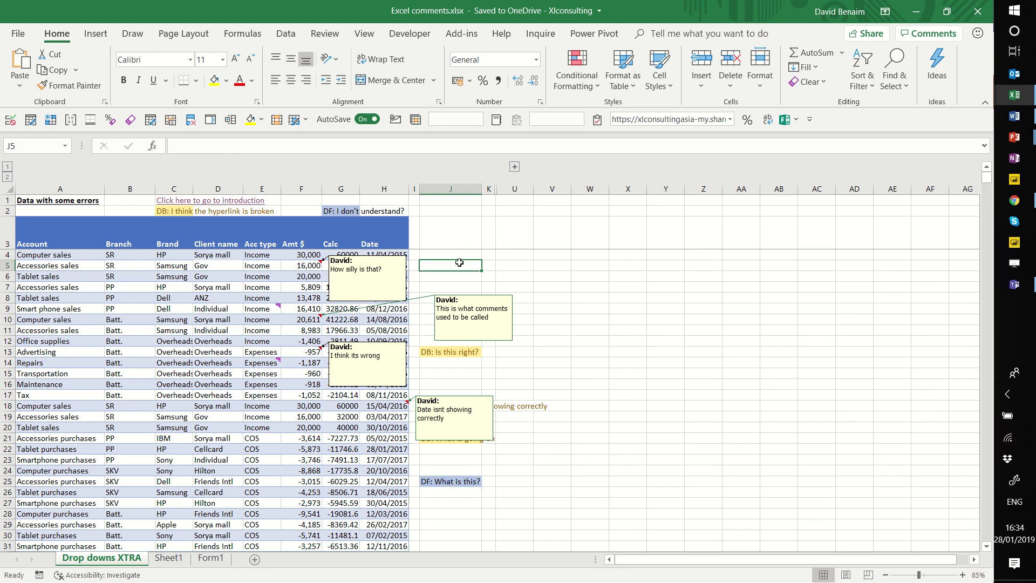
{"action": "left_click", "coordinate": [442, 231]}
{"action": "key", "text": "ctrl+a"}
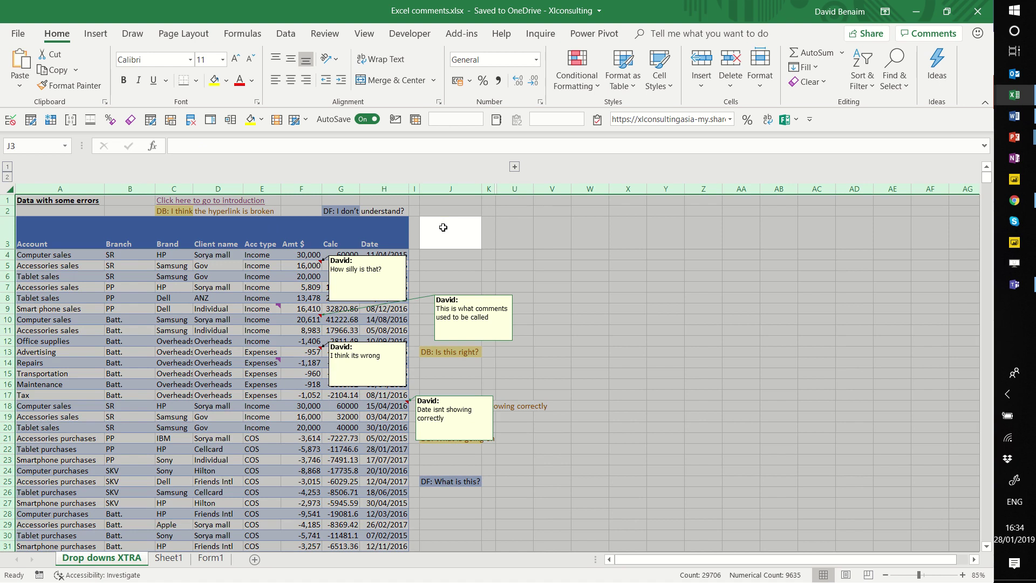
{"action": "left_click", "coordinate": [582, 75]}
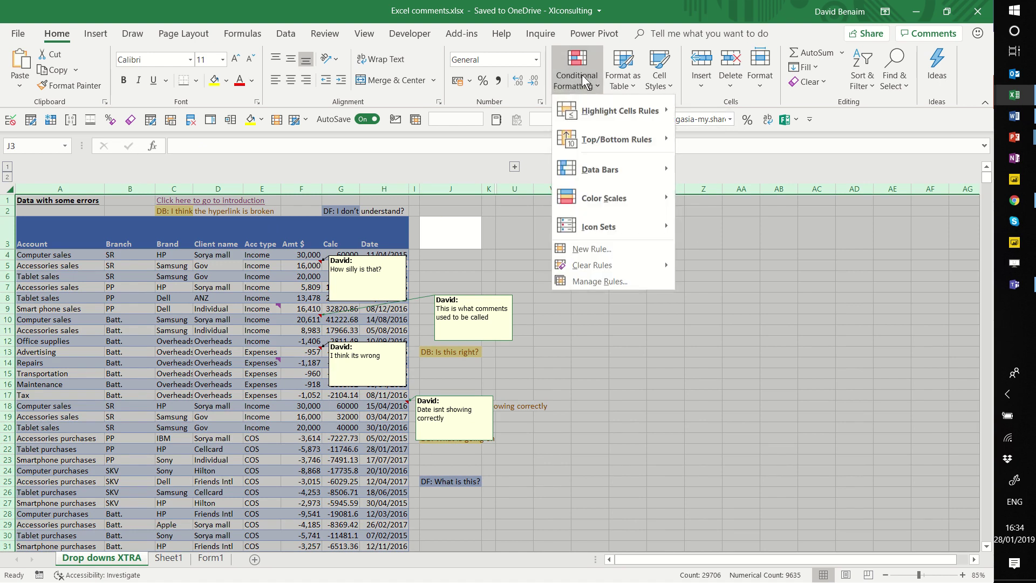
{"action": "mouse_move", "coordinate": [620, 111]}
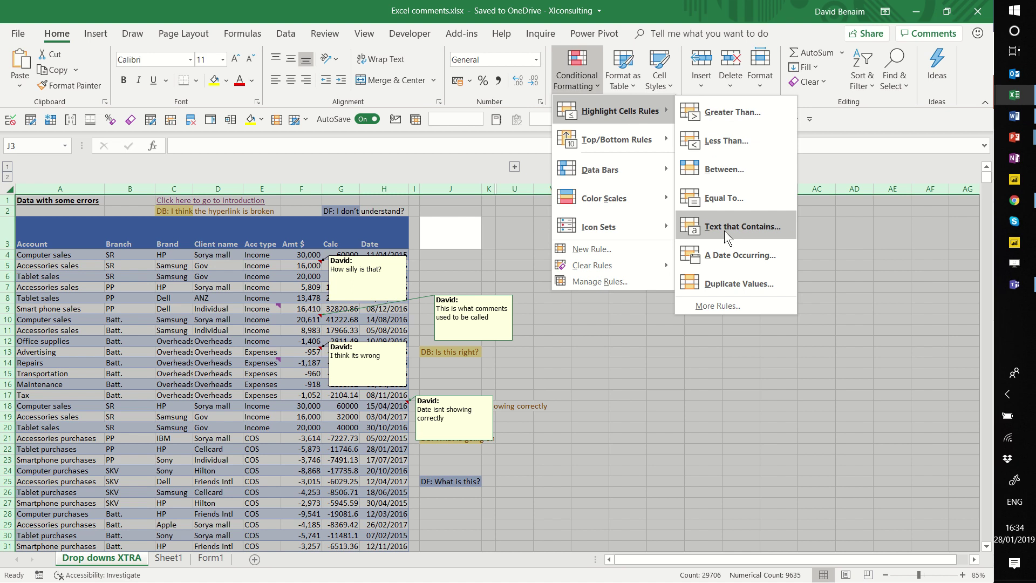
{"action": "key", "text": "Escape"}
{"action": "key", "text": "Escape"}
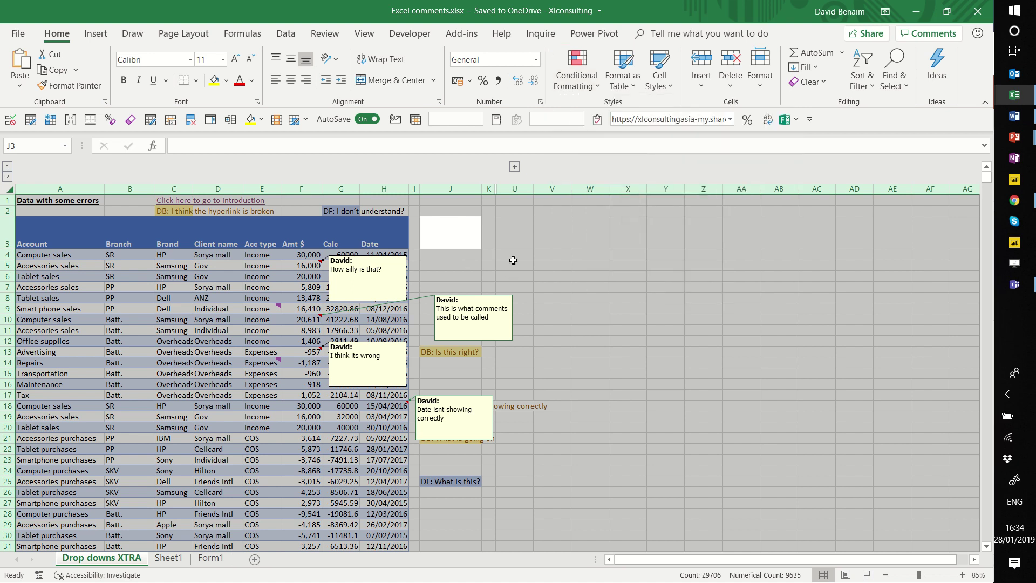